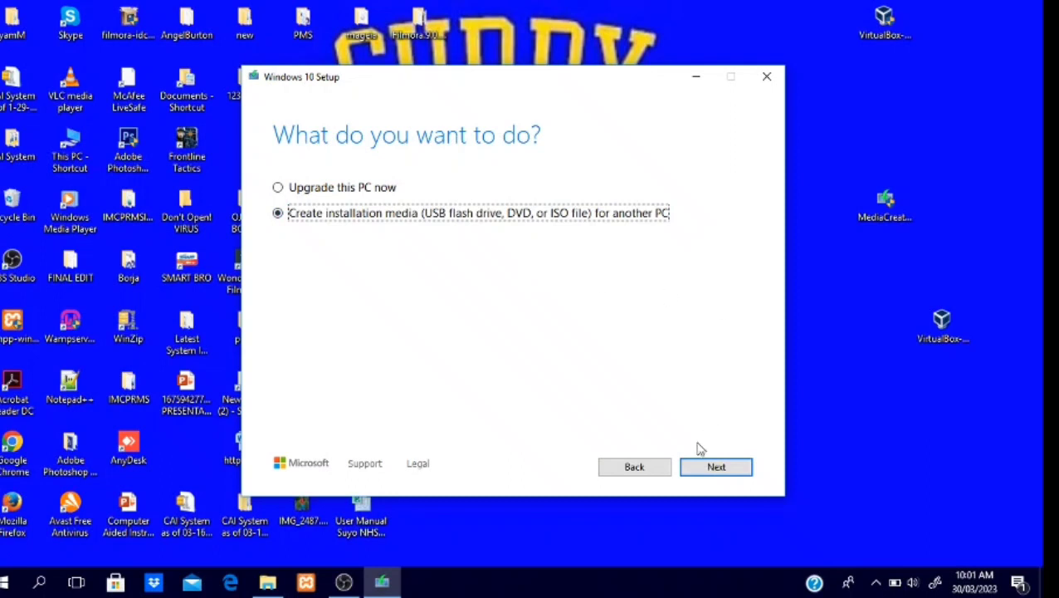
Step: Create Windows 10 installation media as an ISO file using the recommended options, saving it as Windows.iso in Downloads
left_click(713, 466)
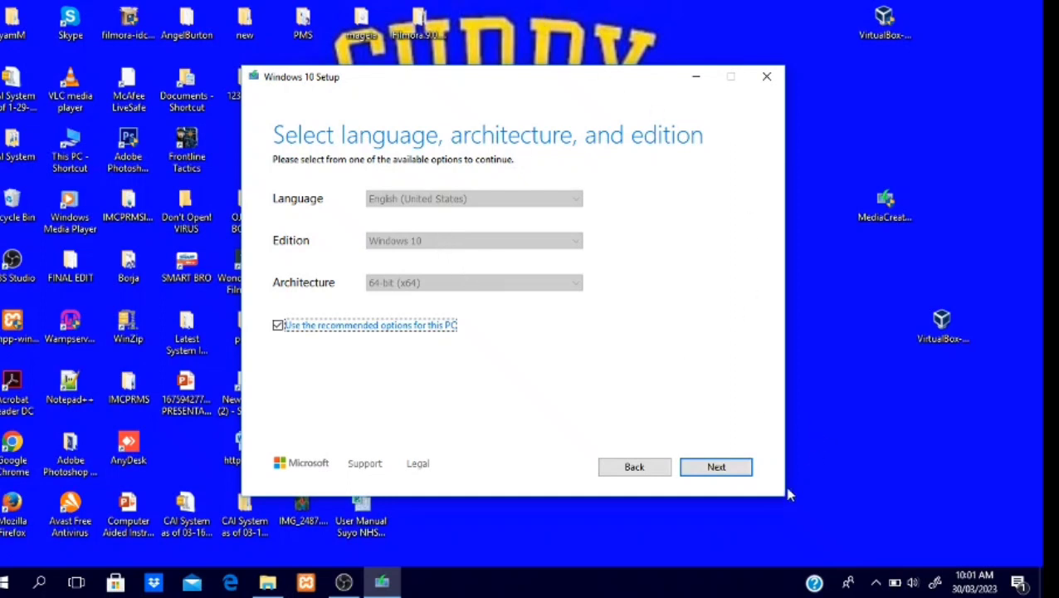
left_click(738, 473)
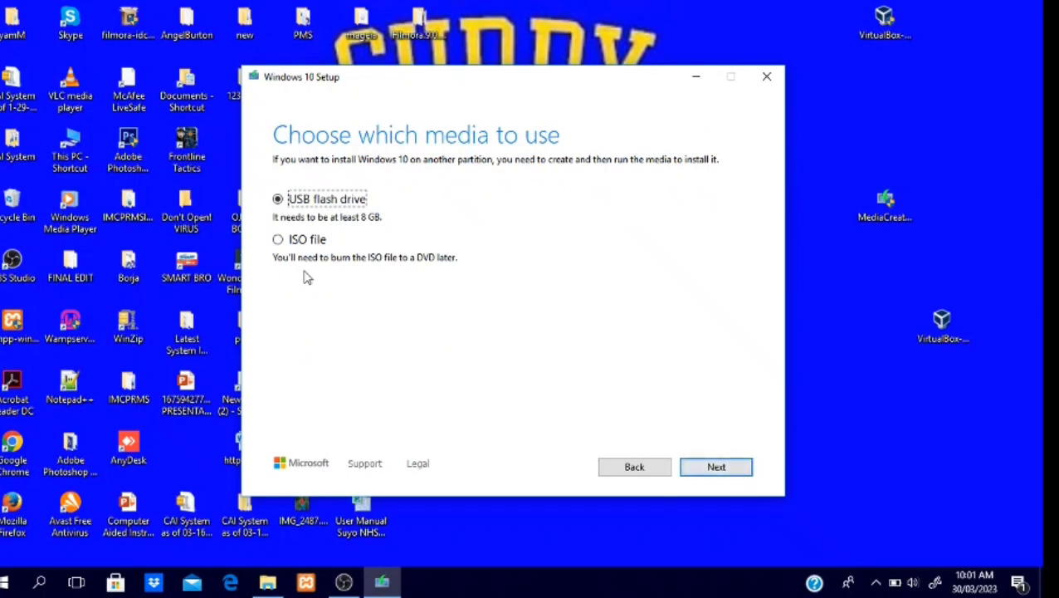
left_click(282, 243)
left_click(697, 470)
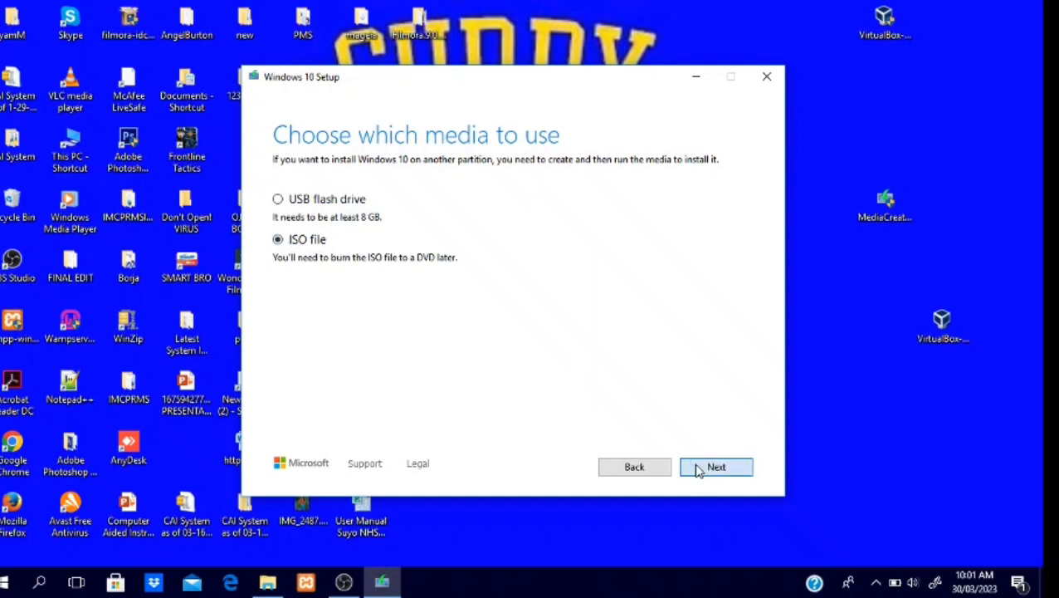
left_click(697, 470)
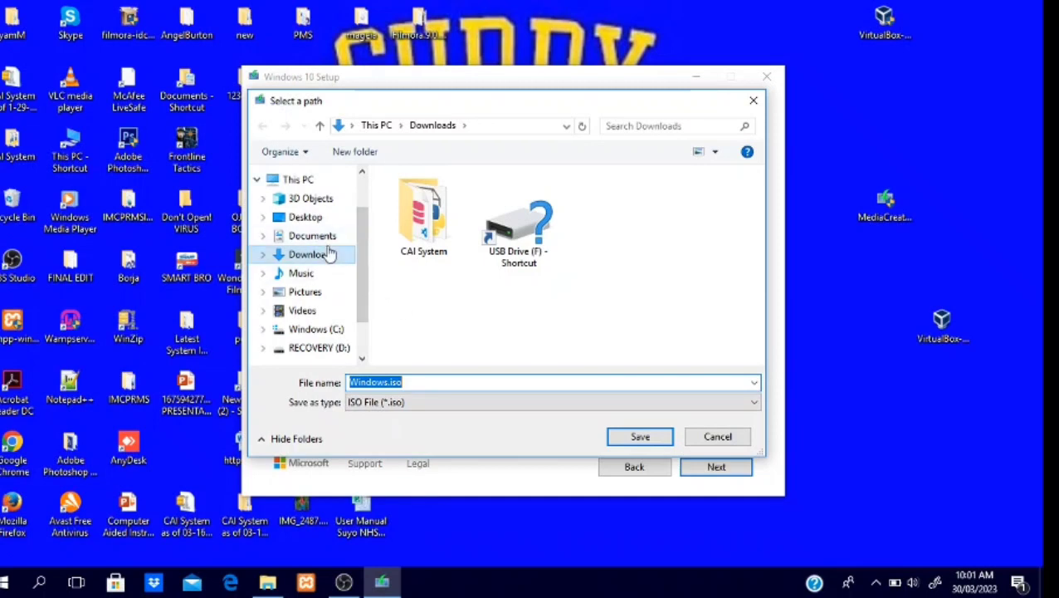
left_click(638, 438)
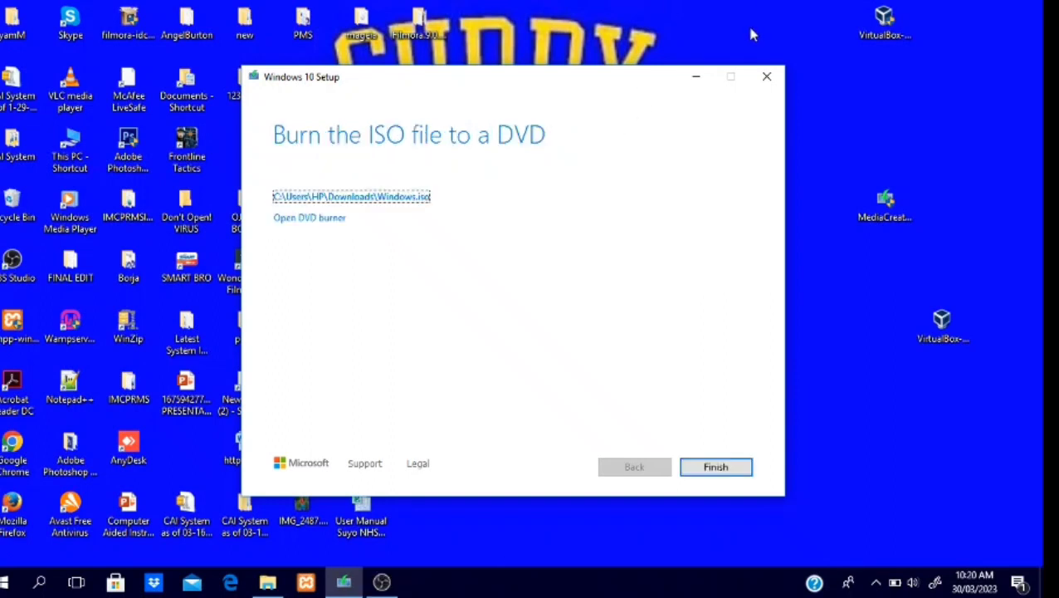
left_click(716, 469)
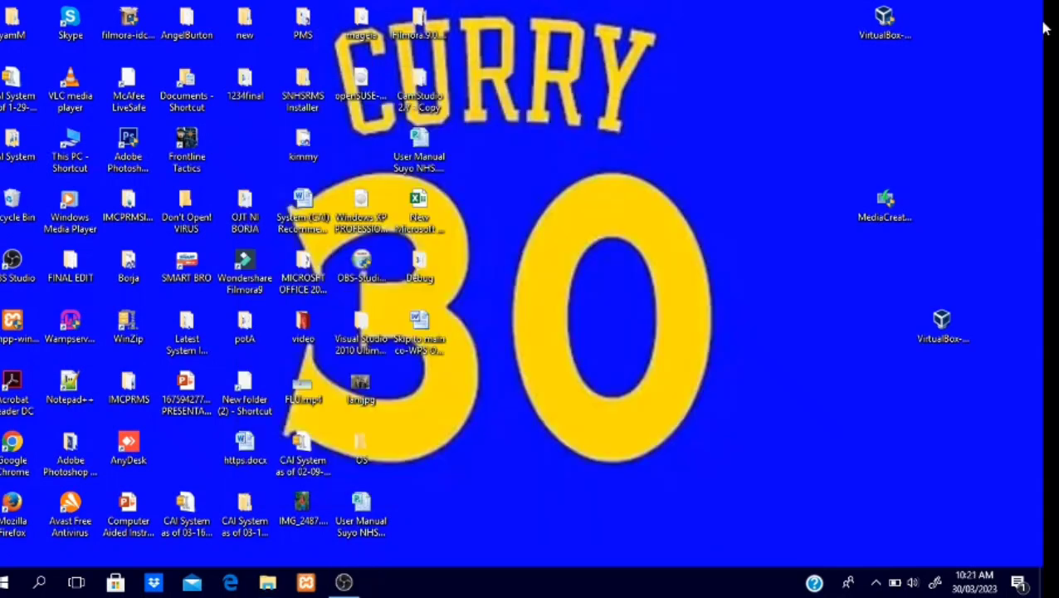
Step: Look for Windows.iso in the Downloads folder using File Explorer
left_click(267, 583)
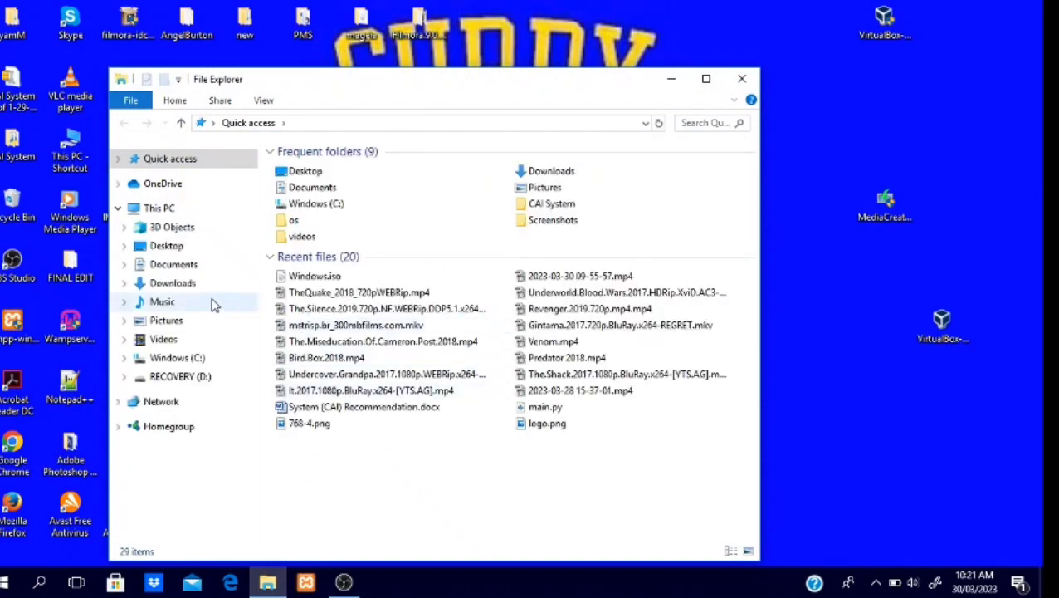
left_click(213, 287)
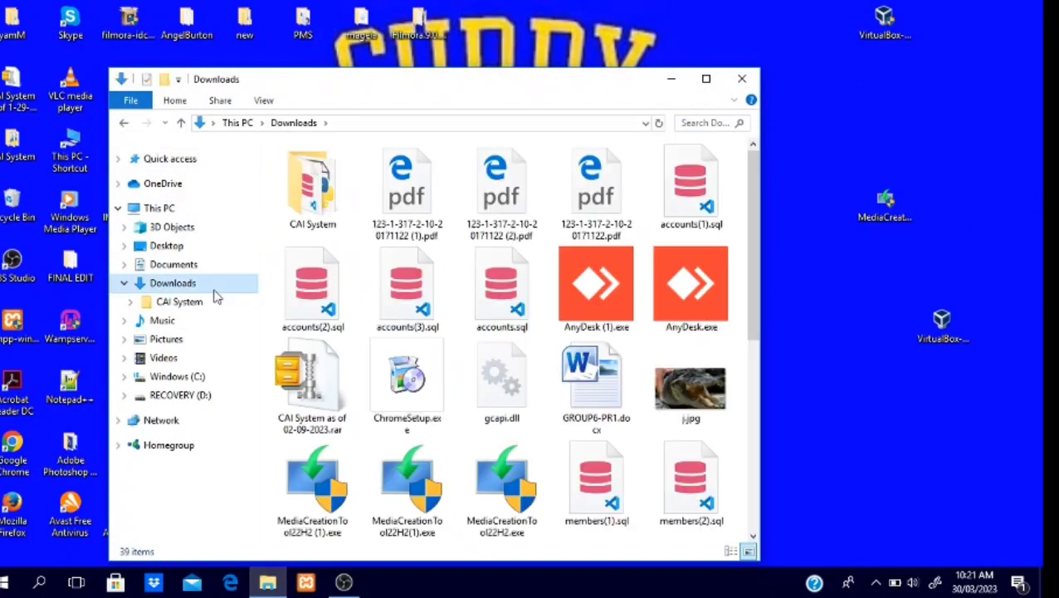
scroll(468, 345, "down", 5)
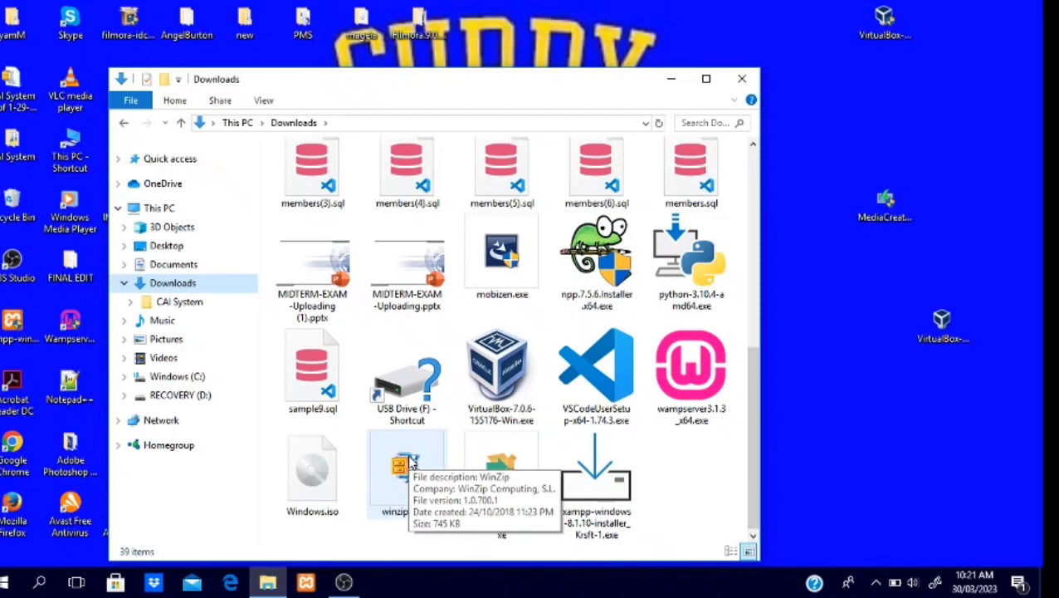
left_click(703, 83)
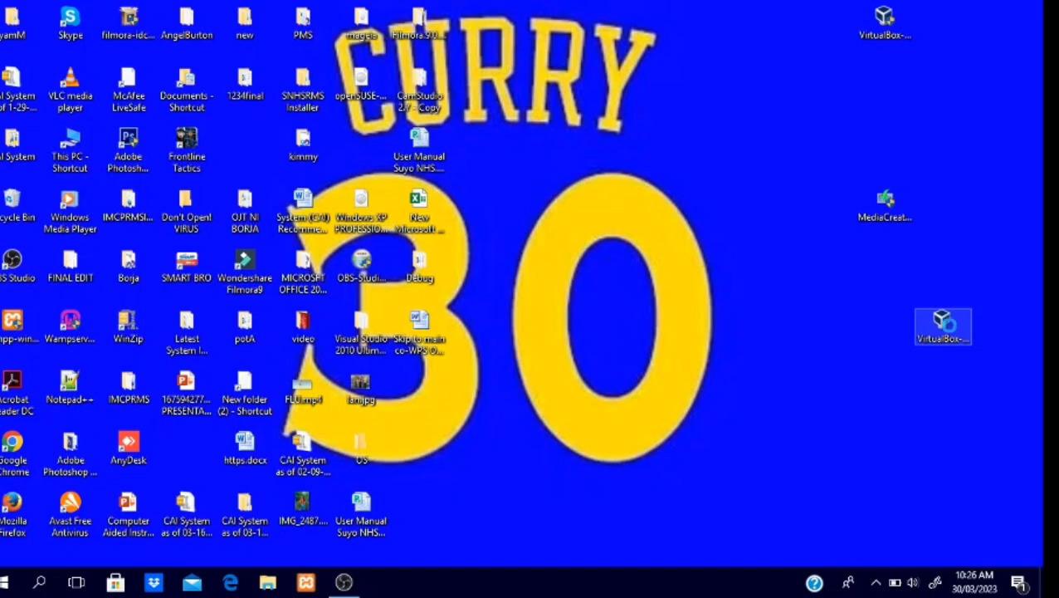
Step: Run the VirtualBox 6.0.4 installer as administrator and install it with the default features, location and shortcuts, starting the program on finish
right_click(951, 330)
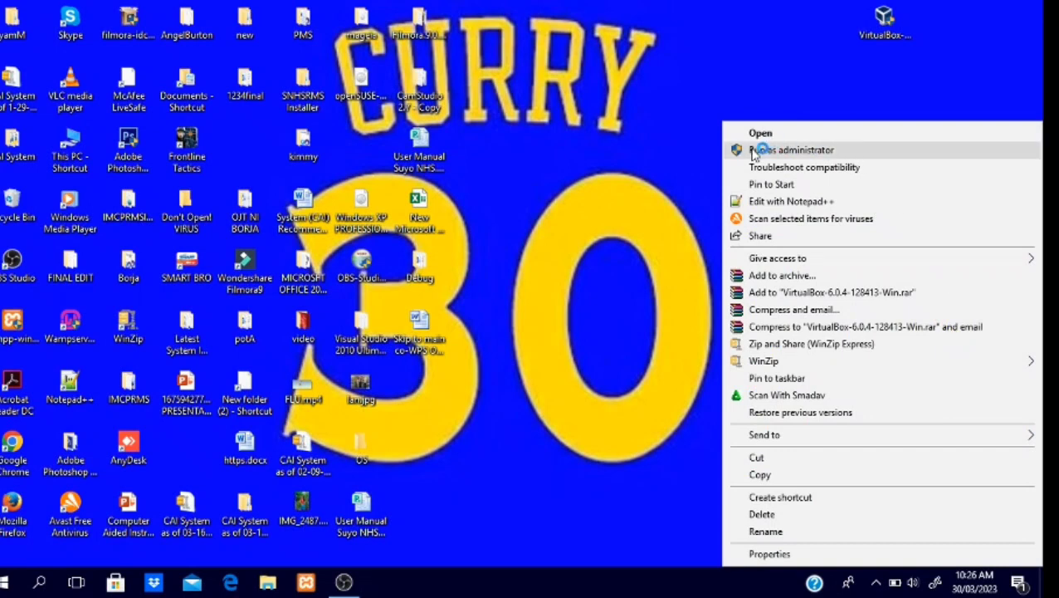
left_click(755, 153)
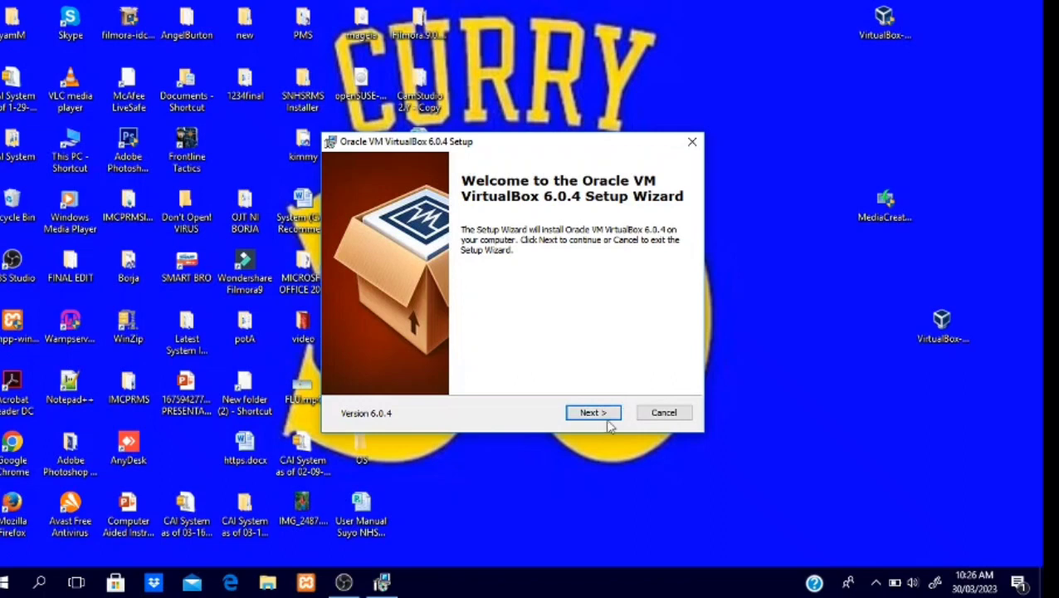
left_click(592, 414)
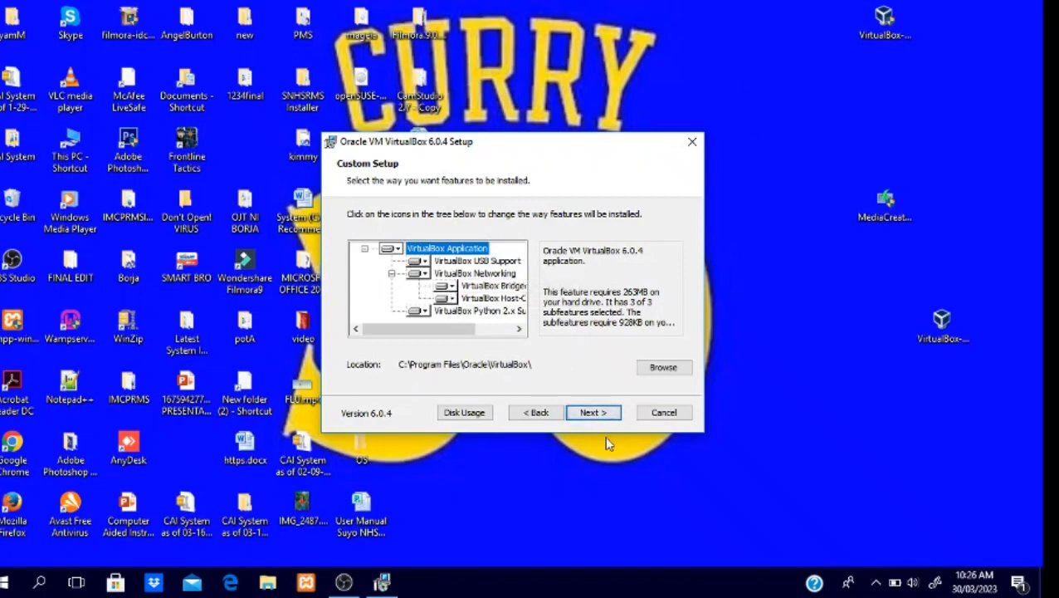
left_click(593, 412)
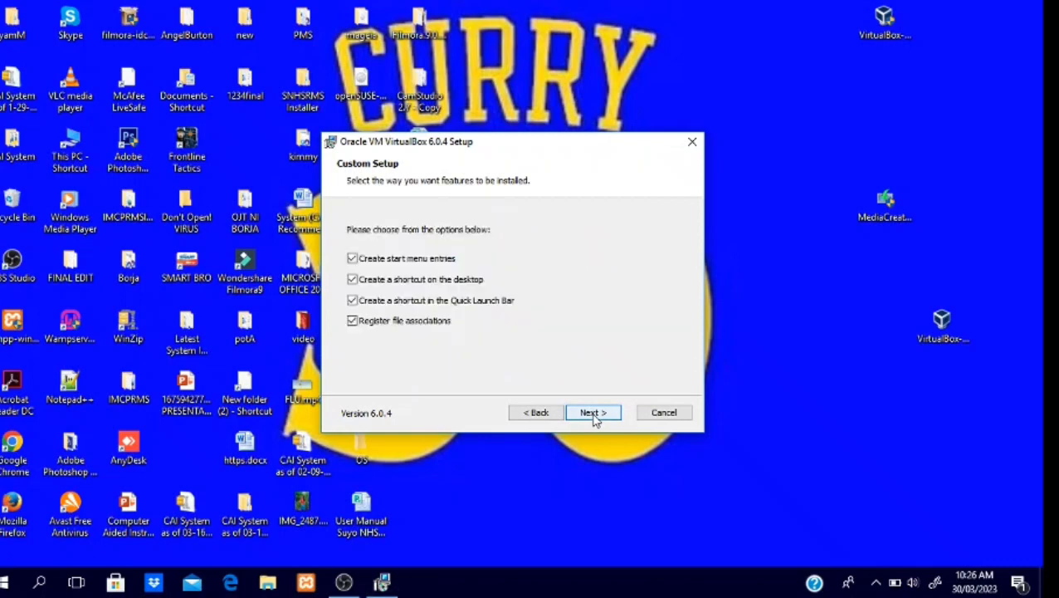
left_click(594, 418)
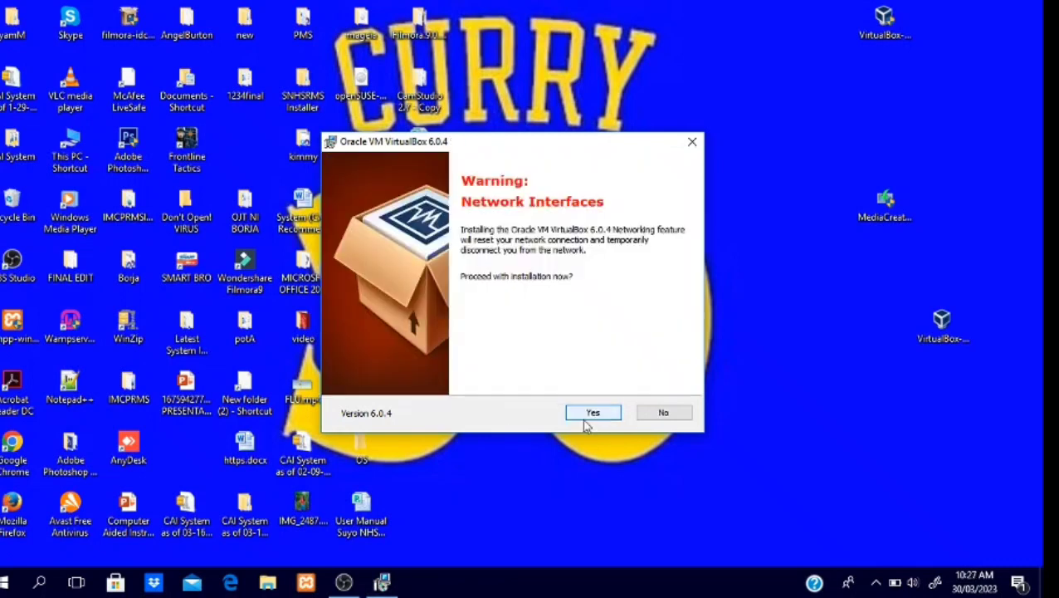
left_click(593, 418)
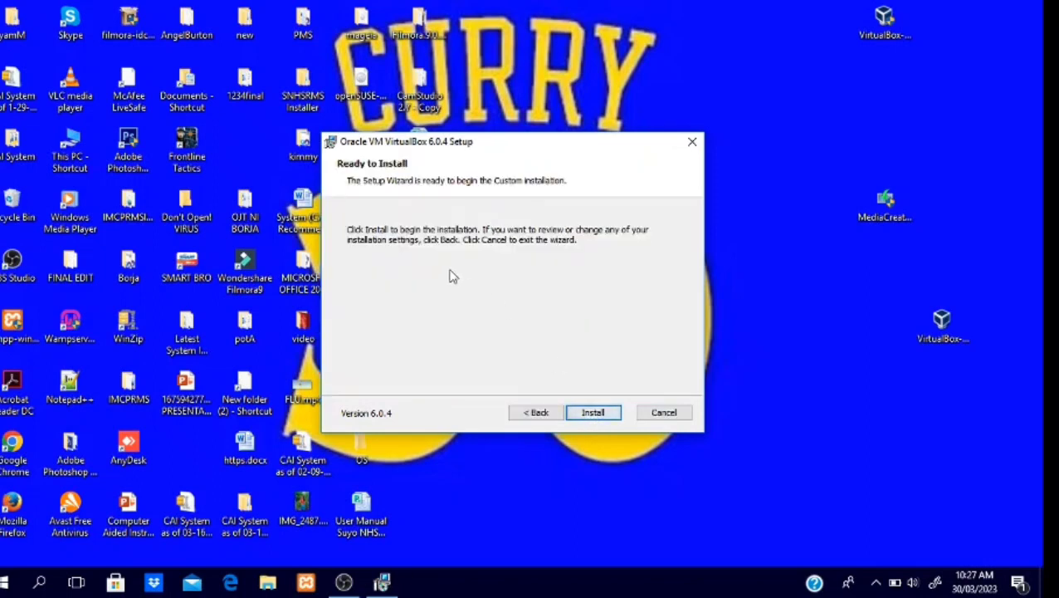
left_click(593, 414)
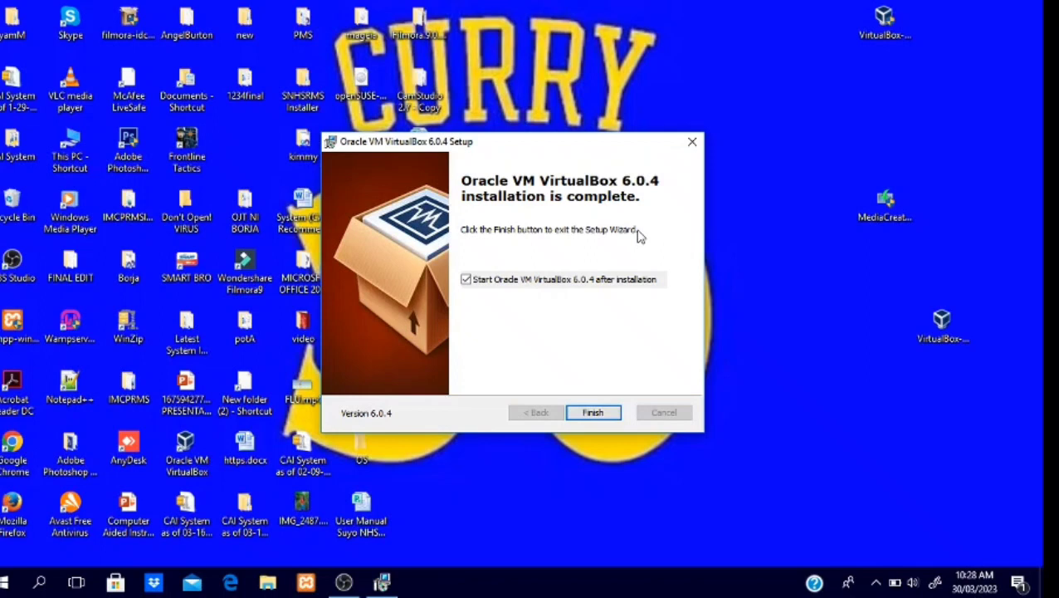
left_click(593, 413)
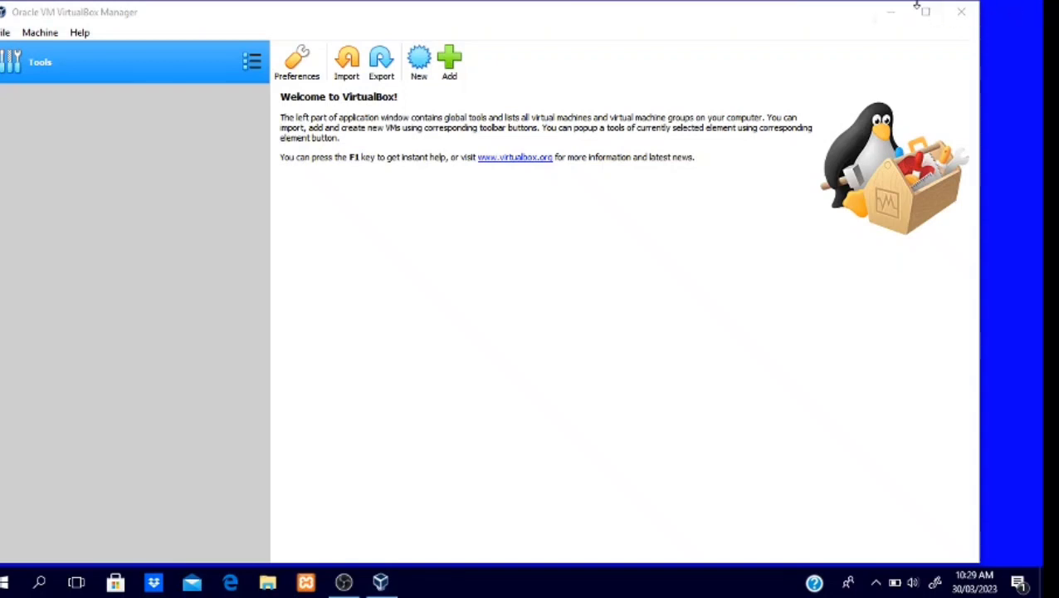
Step: Close VirtualBox Manager and relaunch it as administrator from the desktop shortcut
left_click(963, 13)
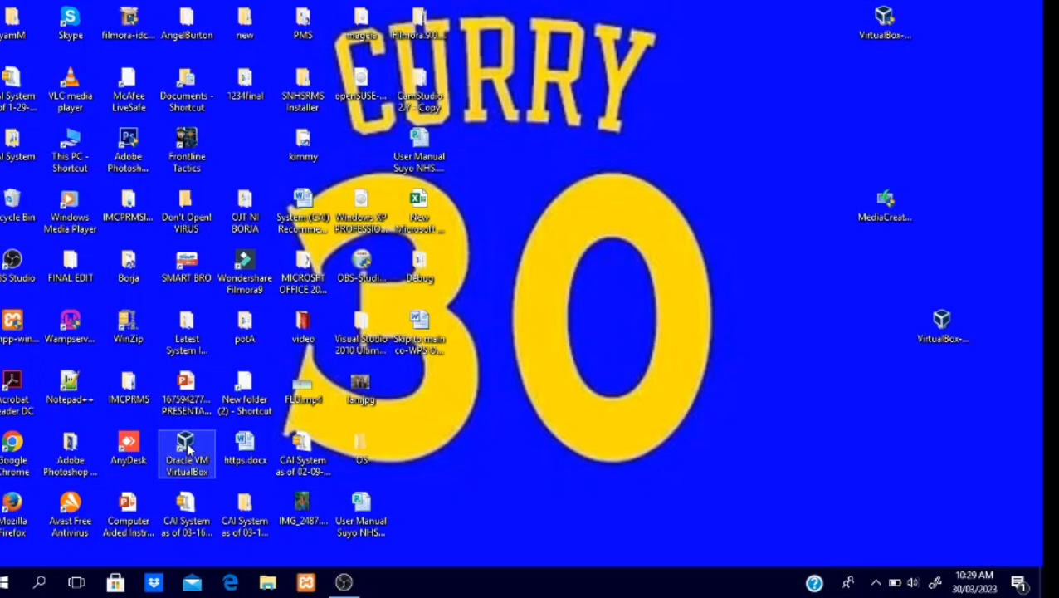
right_click(188, 448)
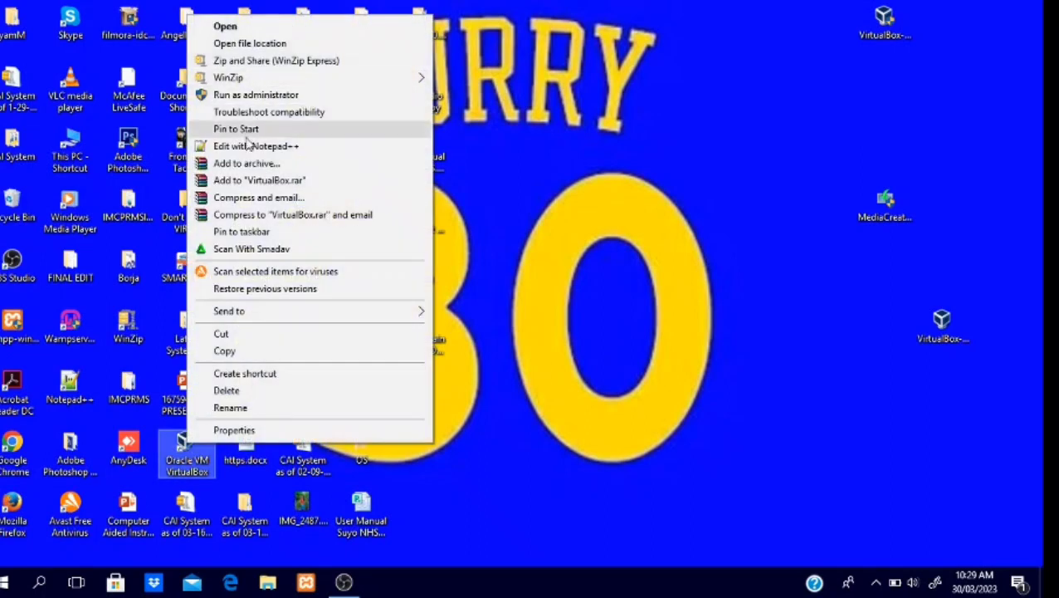
left_click(263, 97)
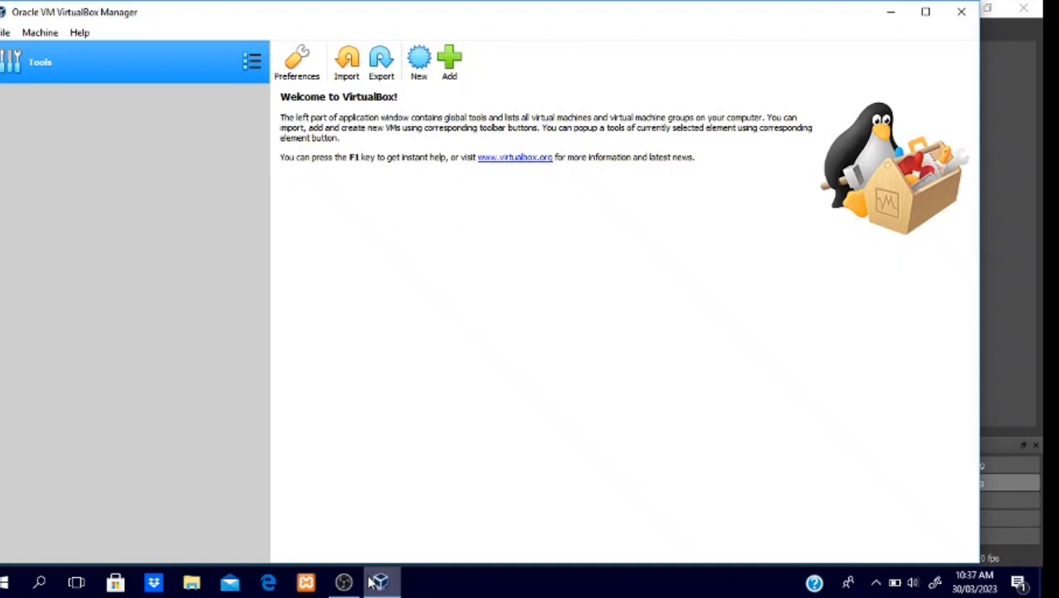
Step: Start a new virtual machine named windows_10 with type Microsoft Windows and version Windows 10 (64-bit)
left_click(430, 76)
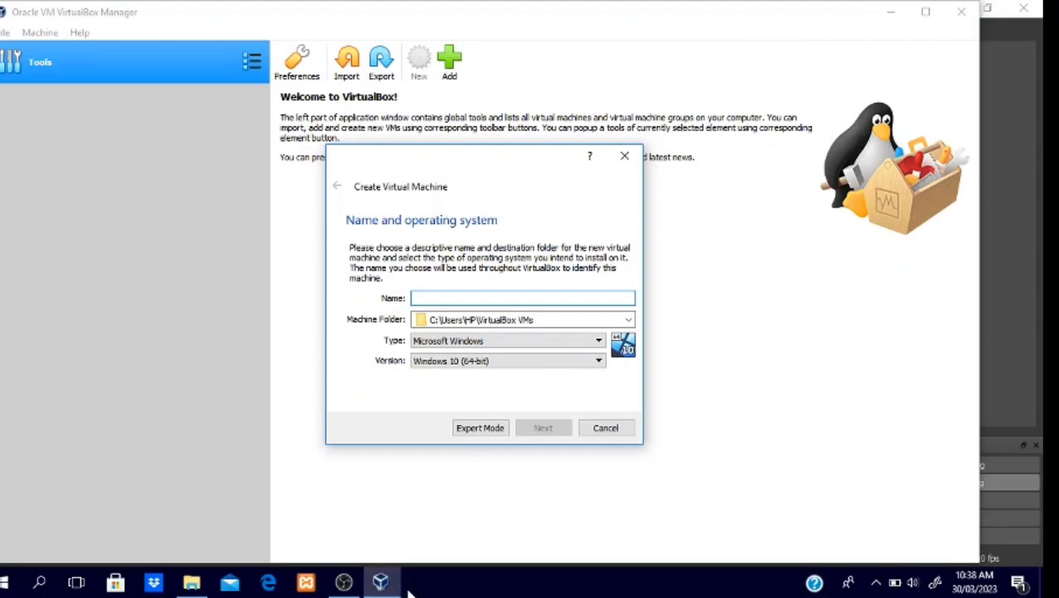
type("wIND")
key("BackSpace")
key("BackSpace")
key("BackSpace")
key("BackSpace")
key("BackSpace")
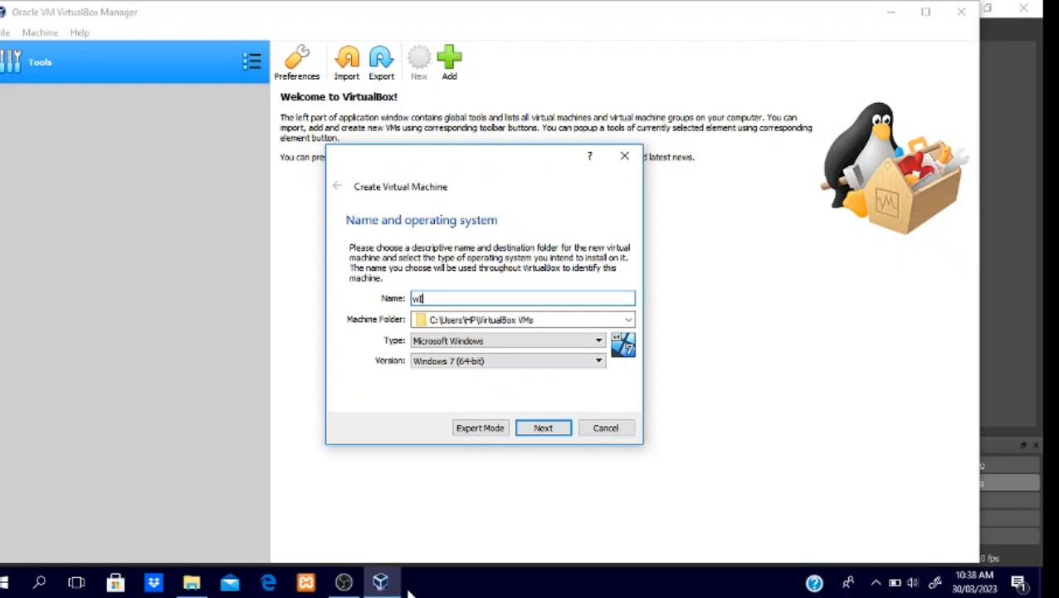
type("windows")
type(" 1")
key("BackSpace")
key("BackSpace")
type("_10")
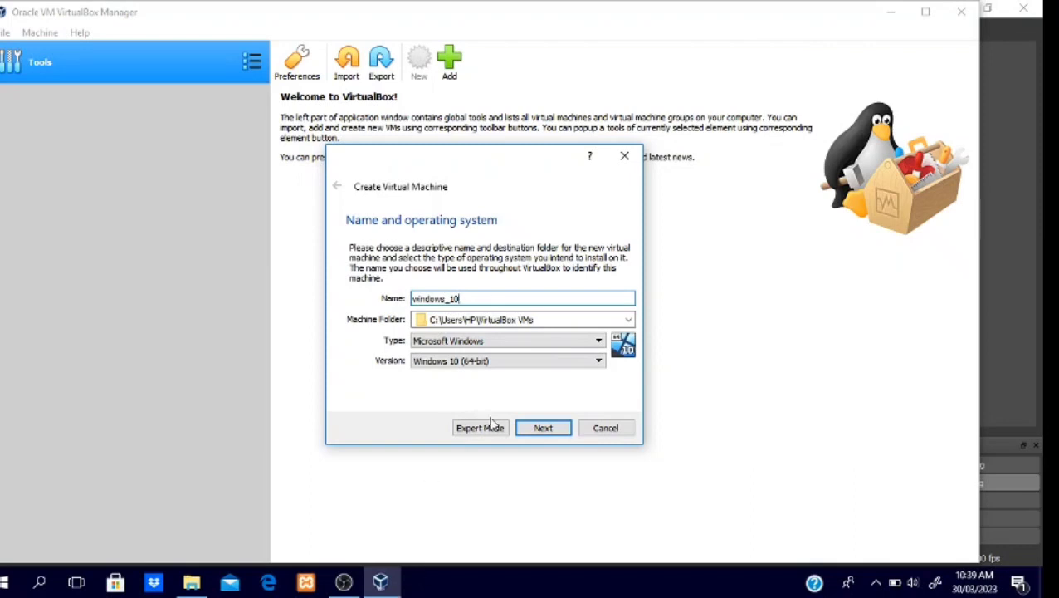
left_click(539, 428)
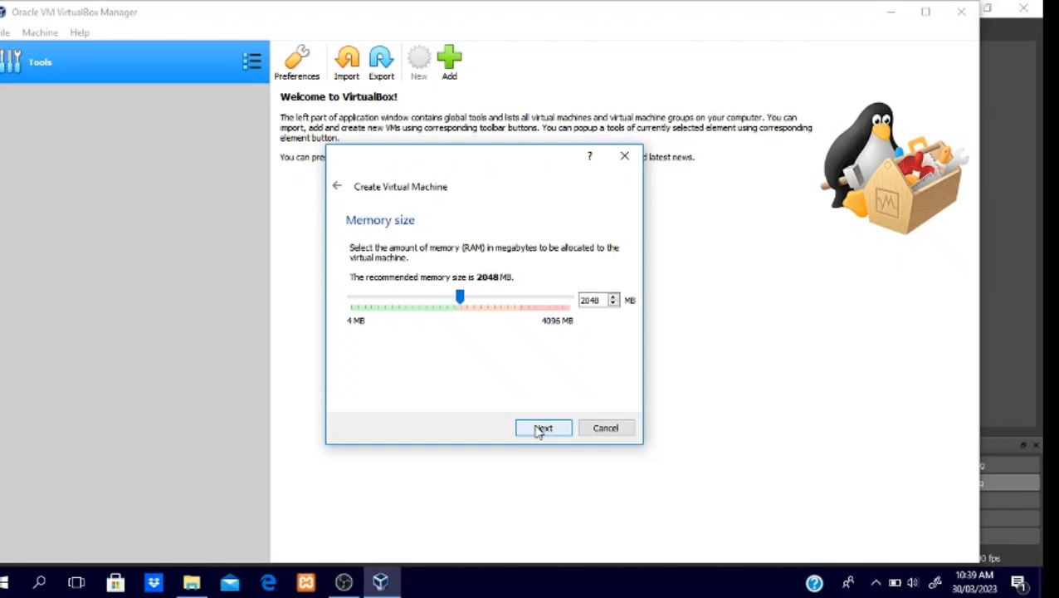
Step: Set the machine's memory to 1024 MB and create a dynamically allocated 50.00 GB VDI hard disk named windows_10
left_click_drag(460, 299, 406, 306)
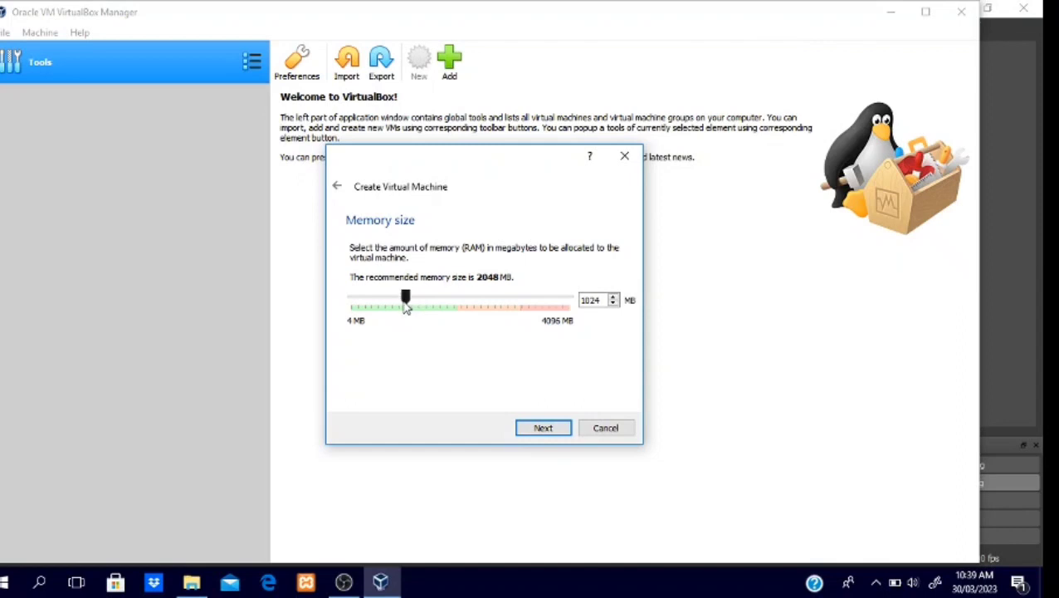
left_click(546, 433)
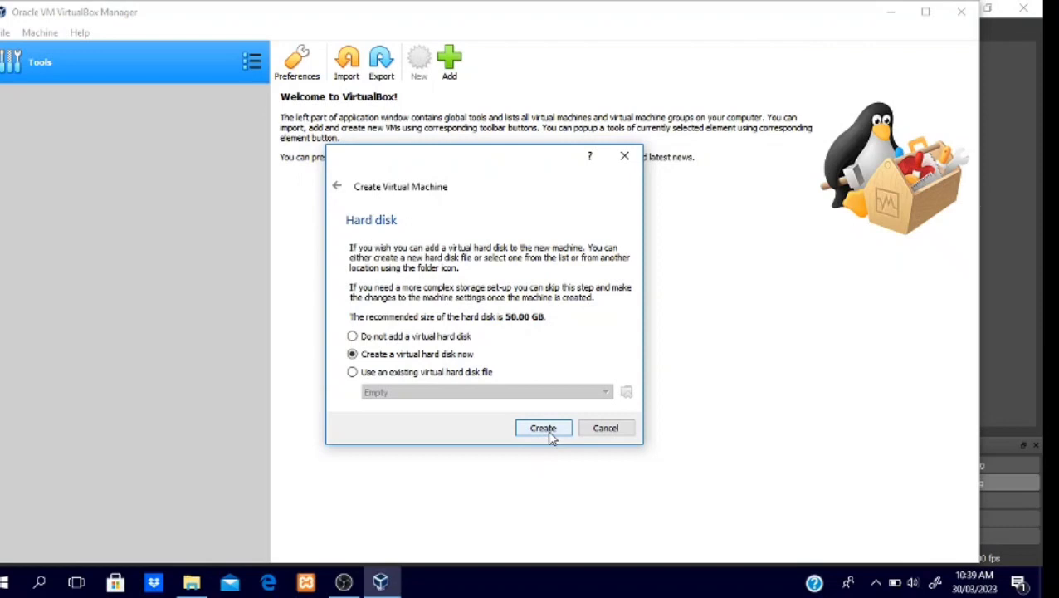
left_click(545, 430)
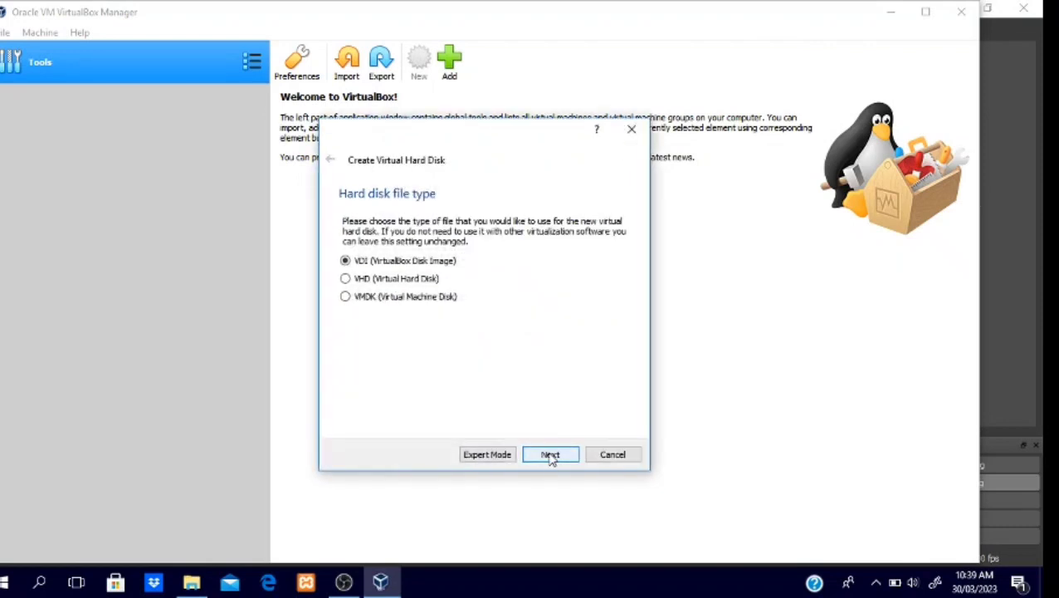
left_click(550, 455)
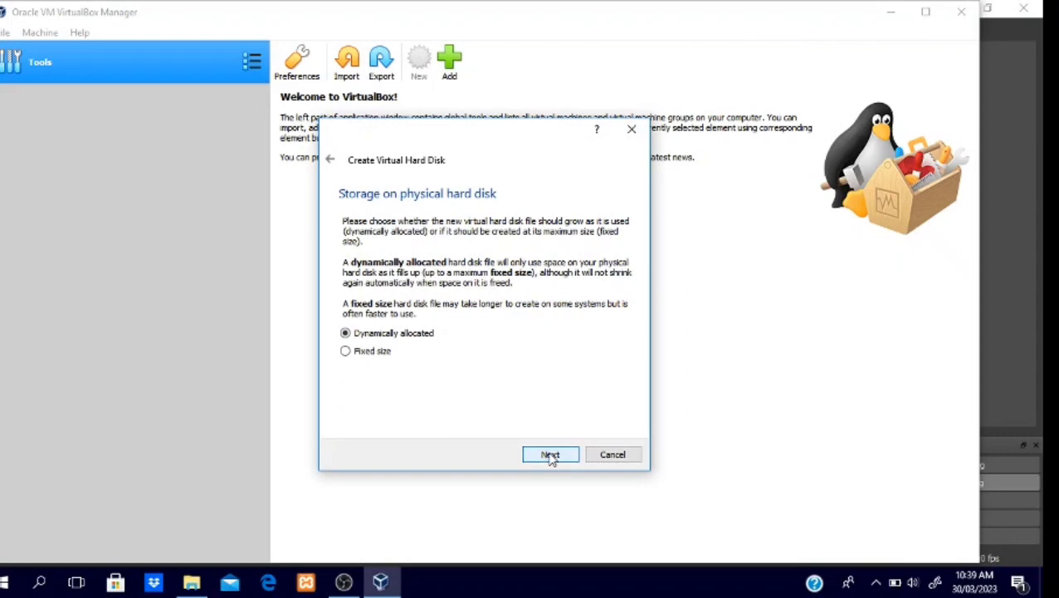
left_click(550, 455)
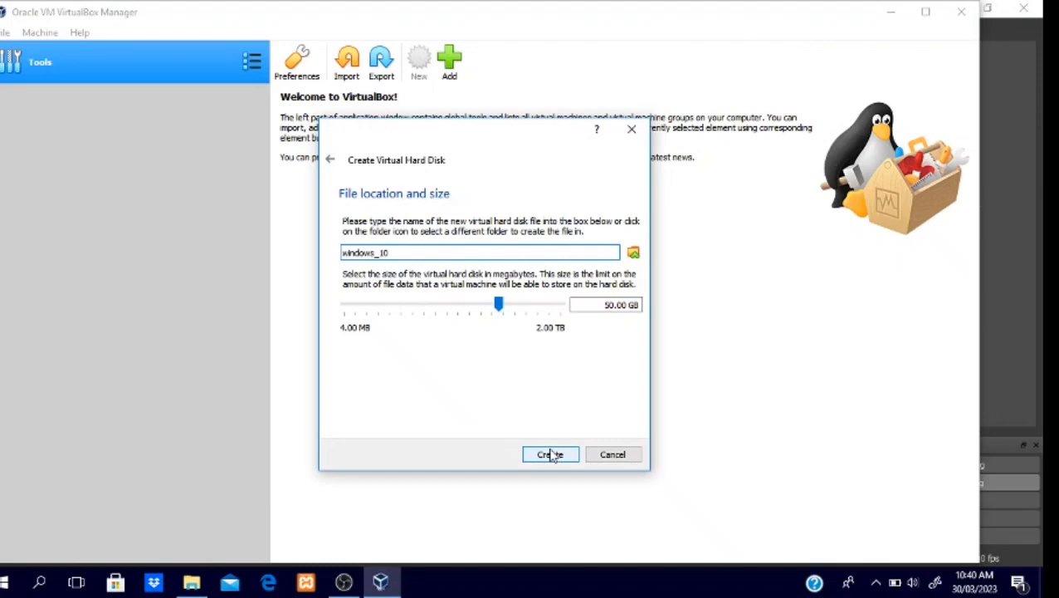
left_click(551, 455)
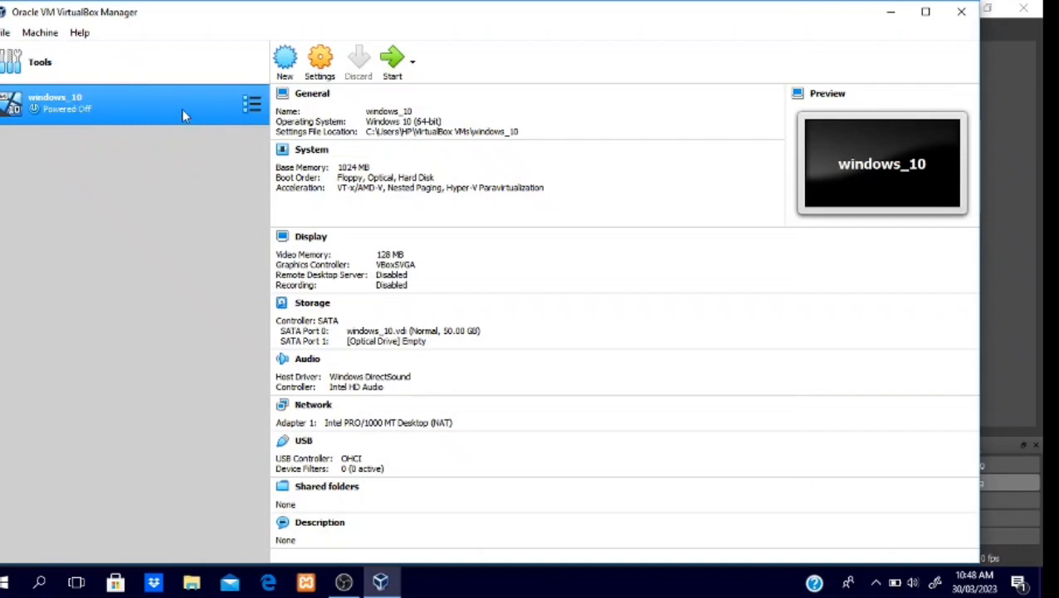
Step: Attach Windows.iso from the Downloads folder to the windows_10 machine's empty optical drive and save the storage settings
left_click(327, 76)
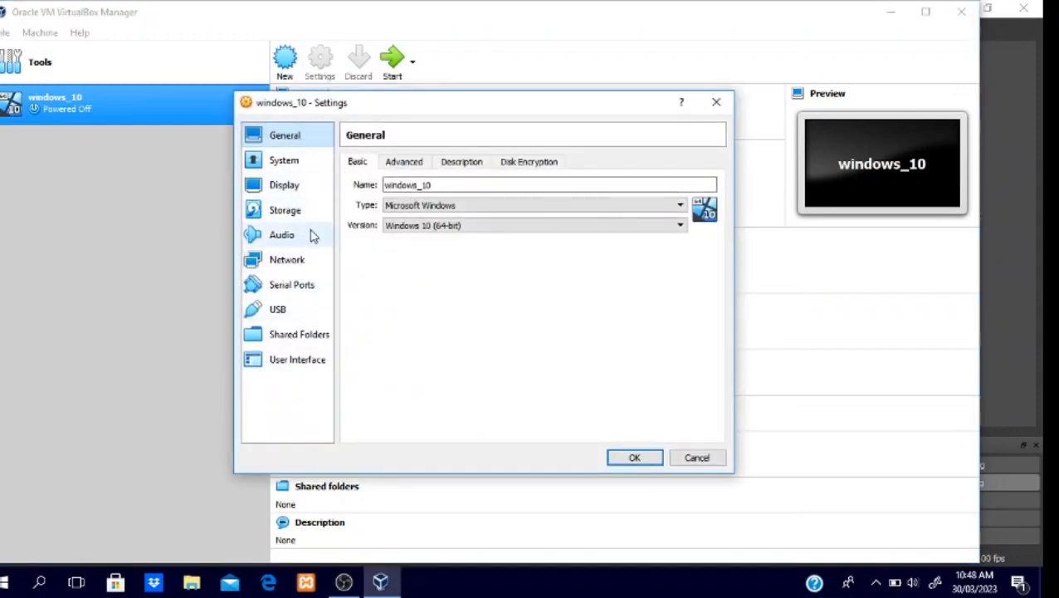
left_click(292, 216)
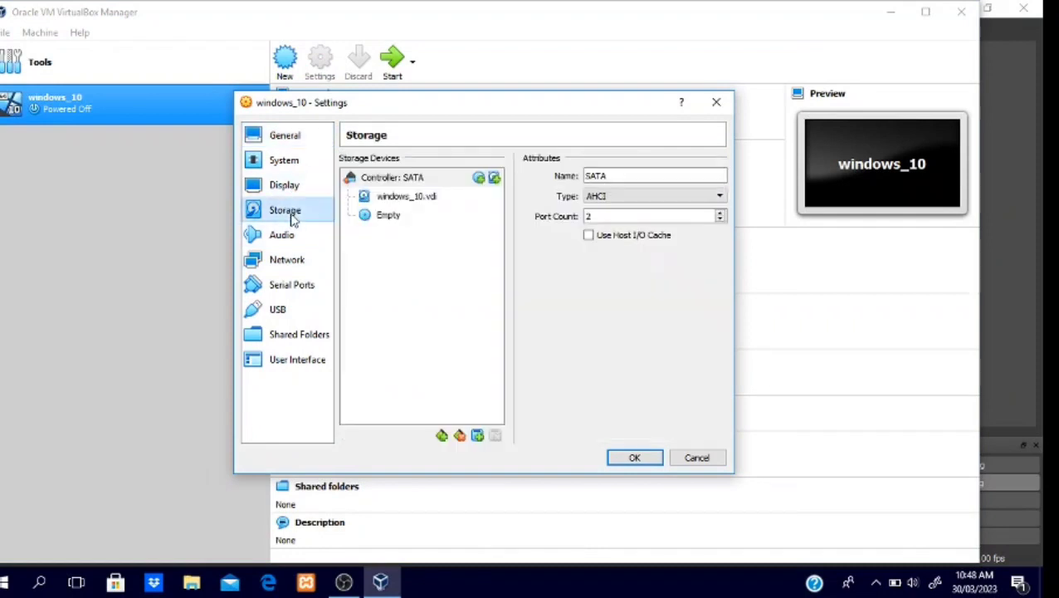
left_click(381, 217)
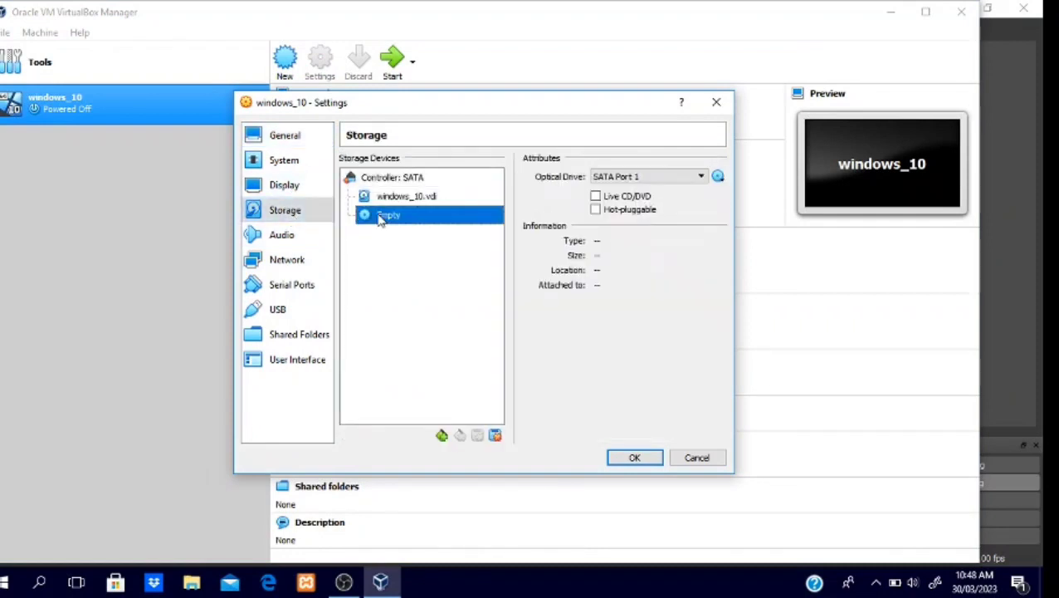
left_click(718, 176)
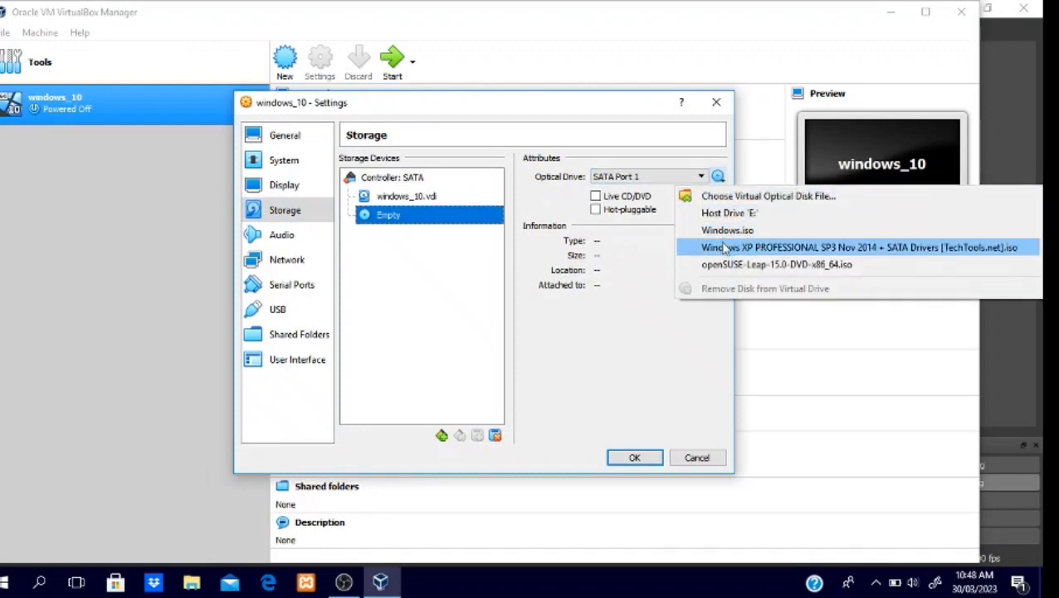
left_click(729, 198)
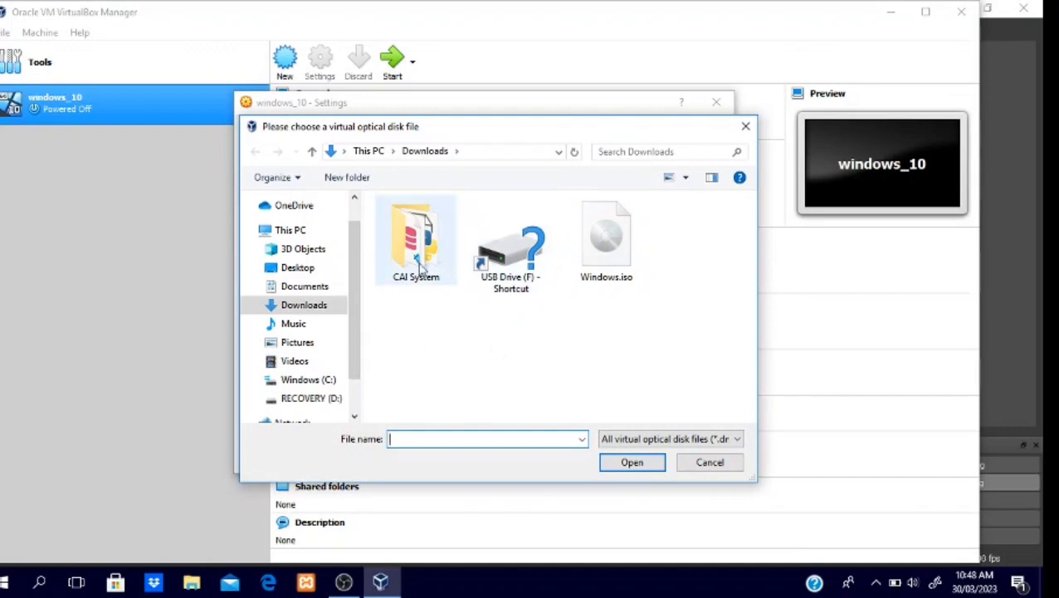
left_click(624, 265)
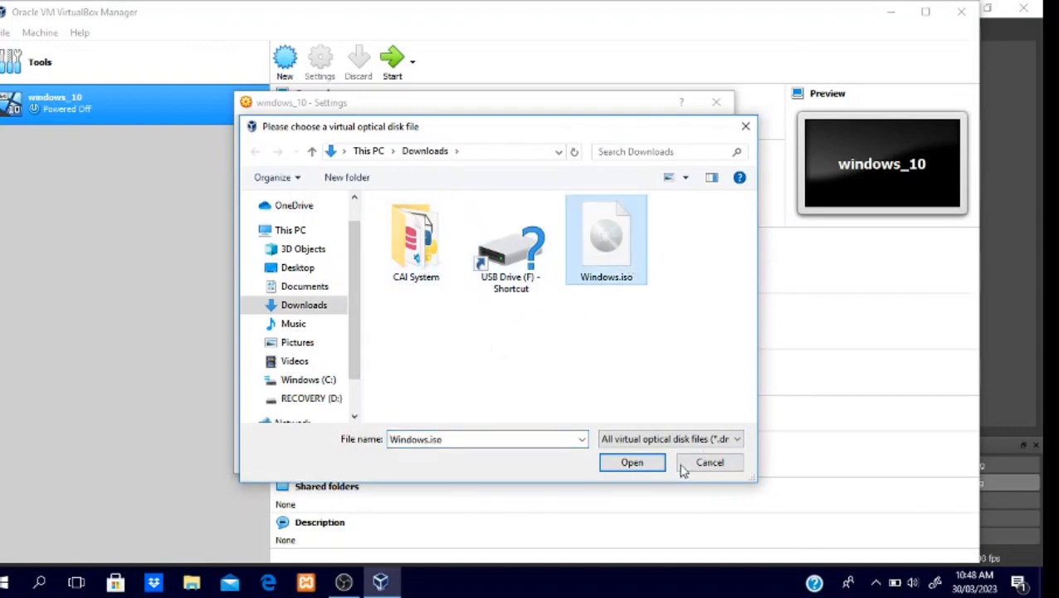
left_click(632, 463)
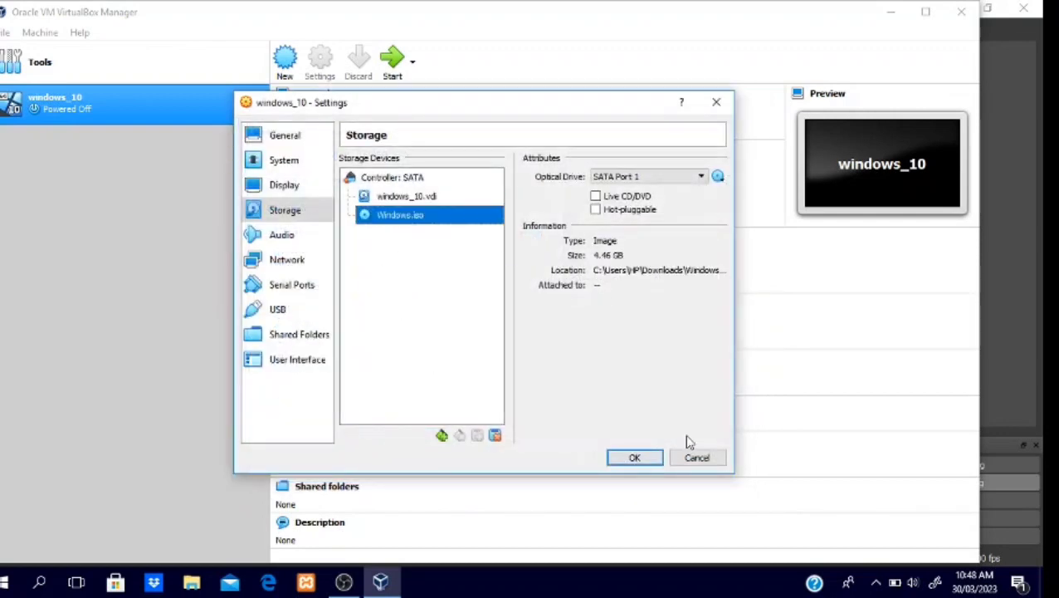
left_click(631, 457)
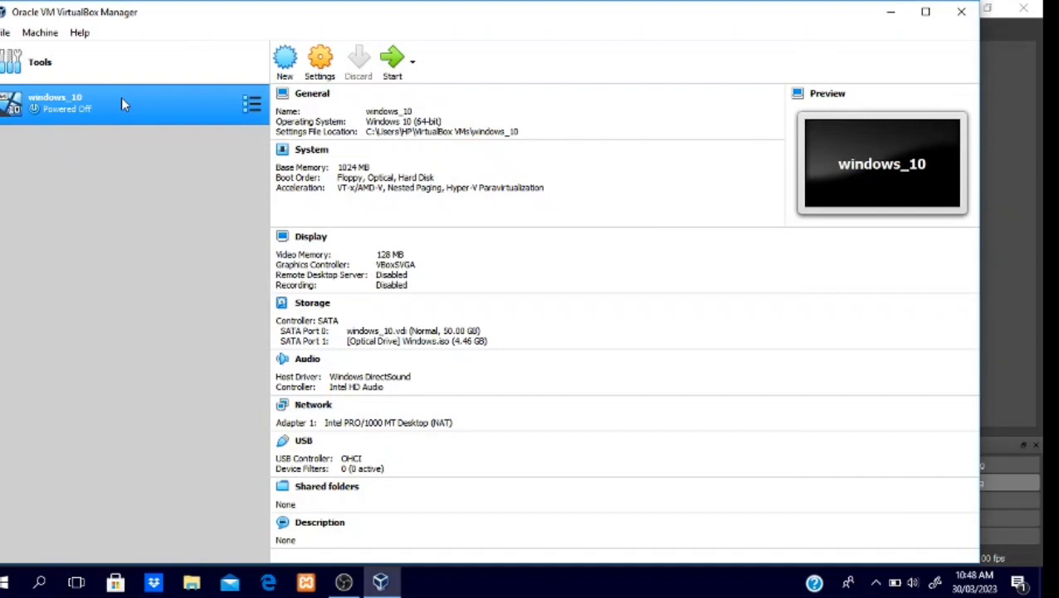
Step: Start the windows_10 machine and begin the Windows installation with English (United States) language and format and the US keyboard
left_click(392, 62)
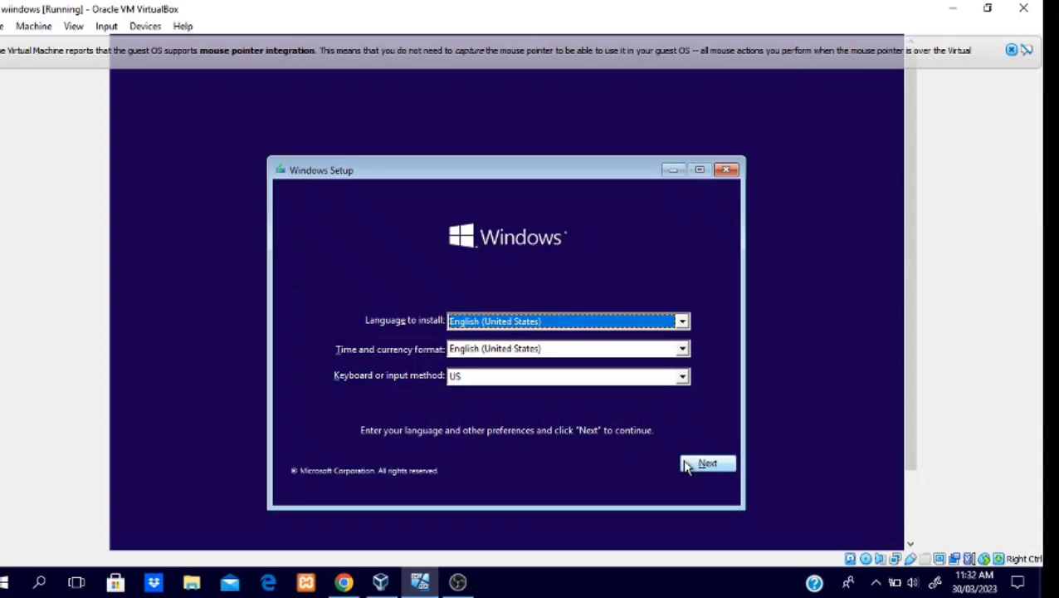
mouse_move(459, 582)
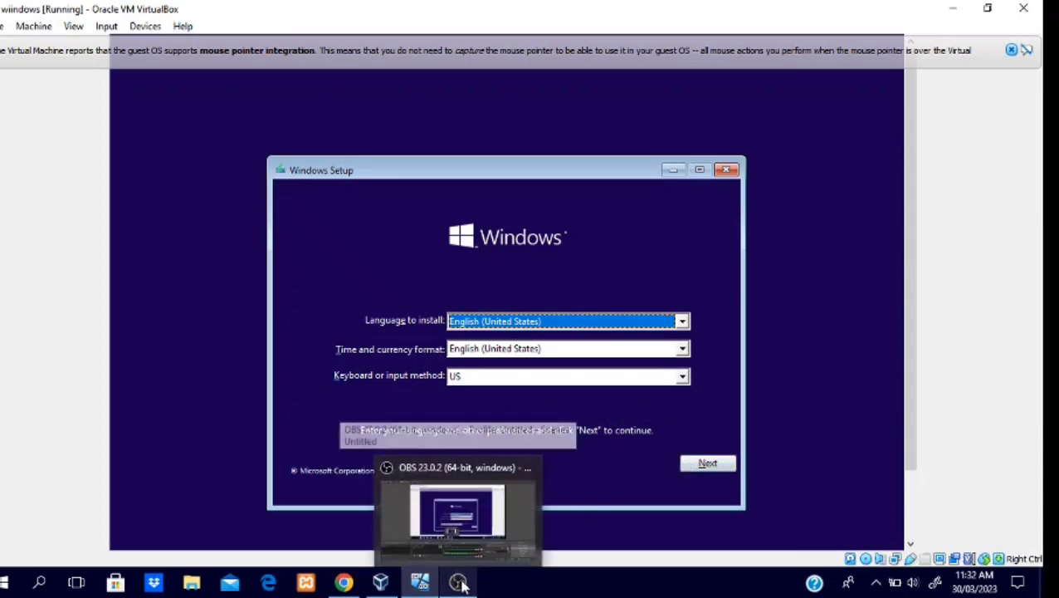
left_click(707, 463)
left_click(528, 349)
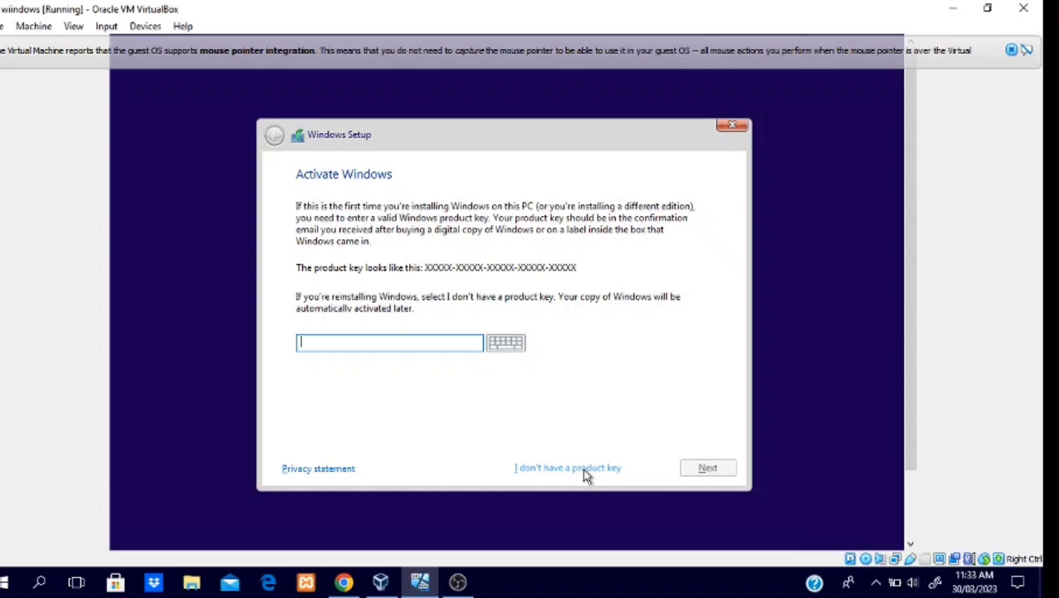
Step: Continue the setup without a product key and choose Windows 10 Pro as the operating system to install
left_click(562, 468)
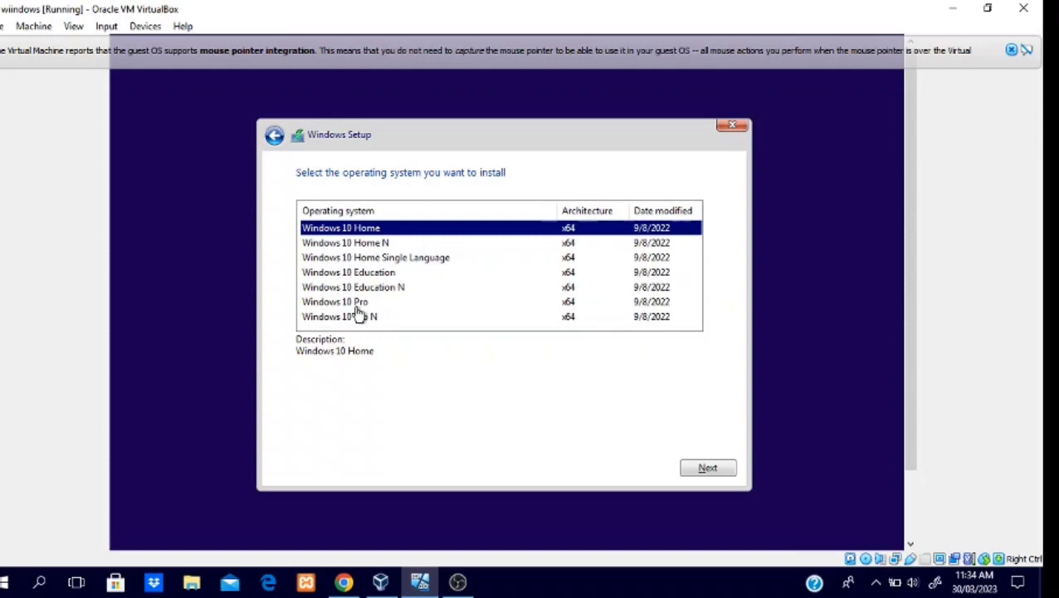
left_click(356, 307)
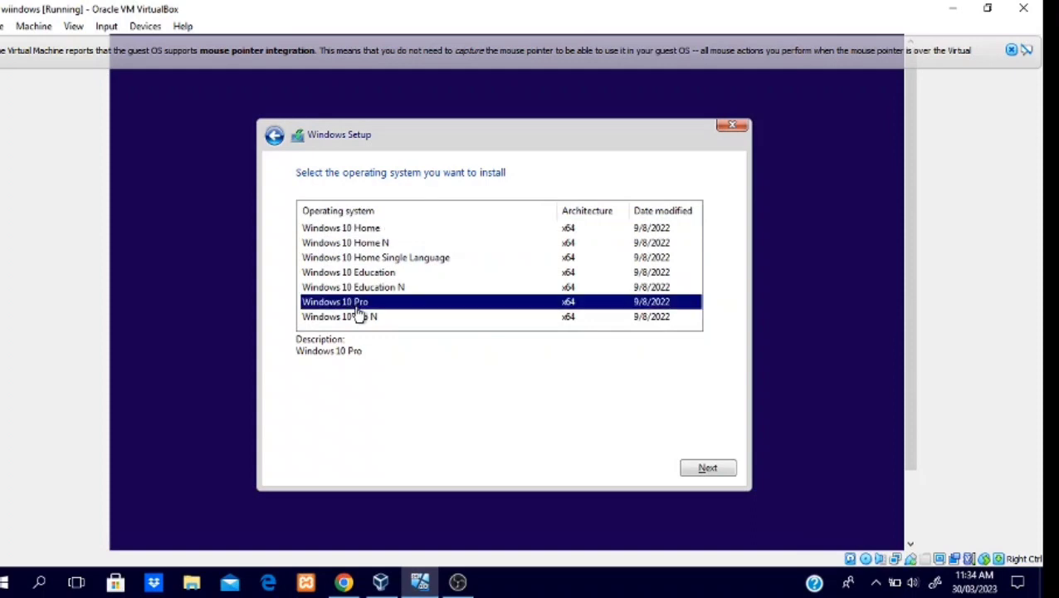
left_click(717, 469)
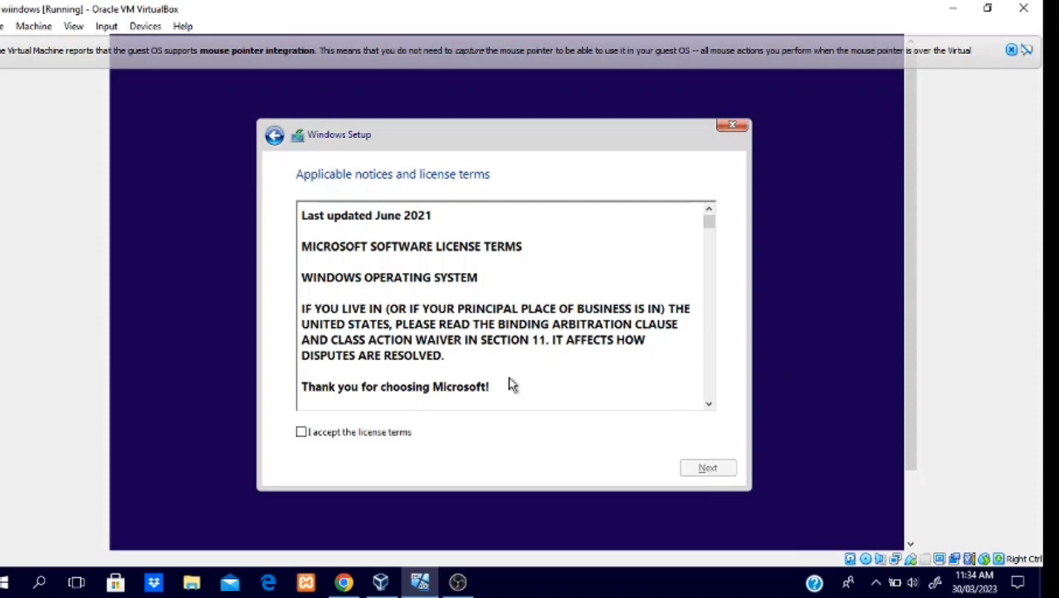
Step: Accept the license terms and run a custom Windows-only installation on Drive 0 Unallocated Space
left_click(382, 435)
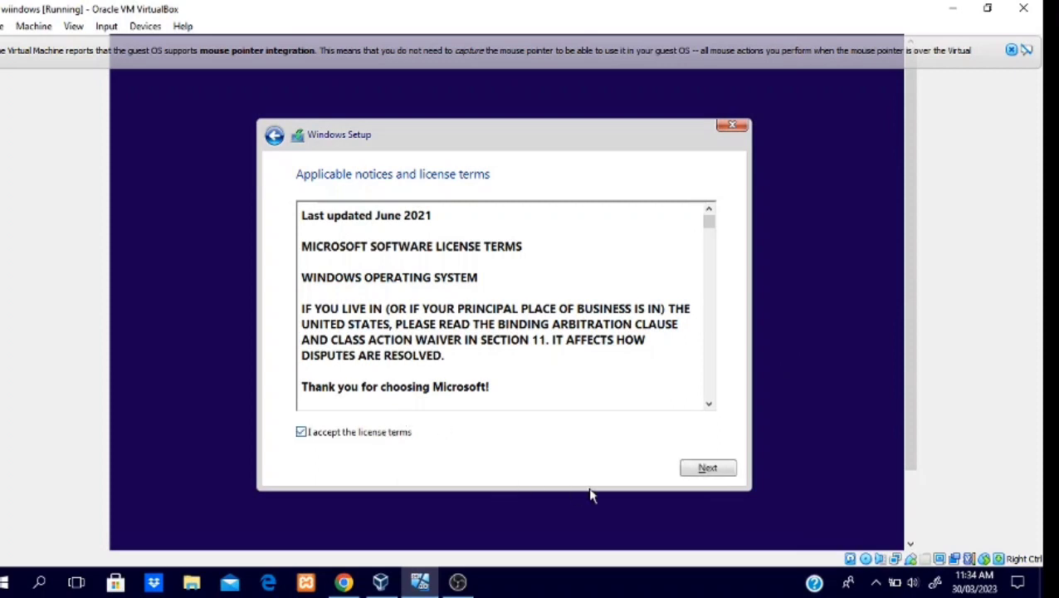
left_click(686, 475)
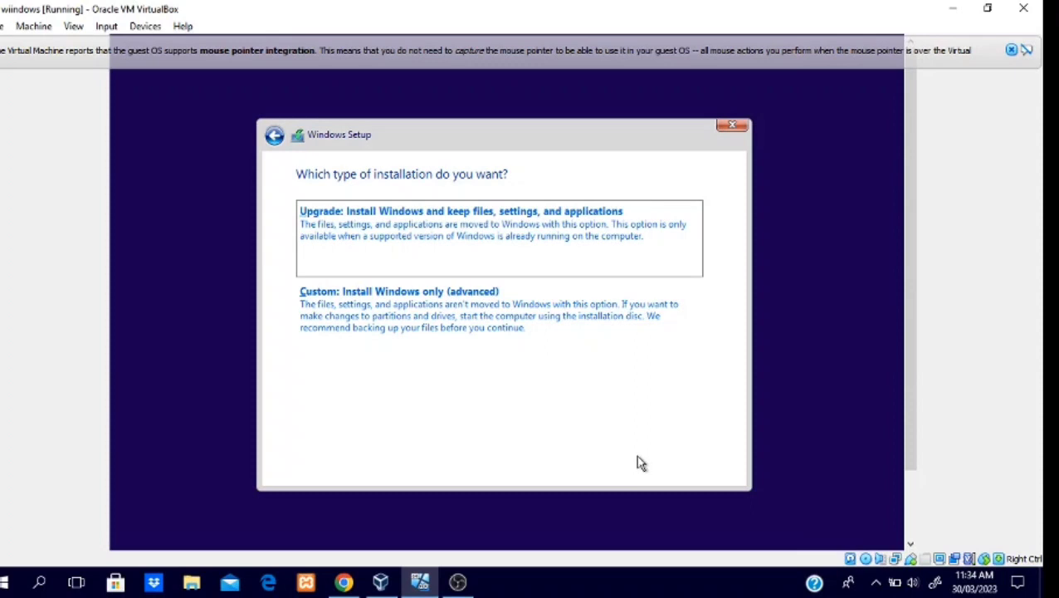
left_click(528, 318)
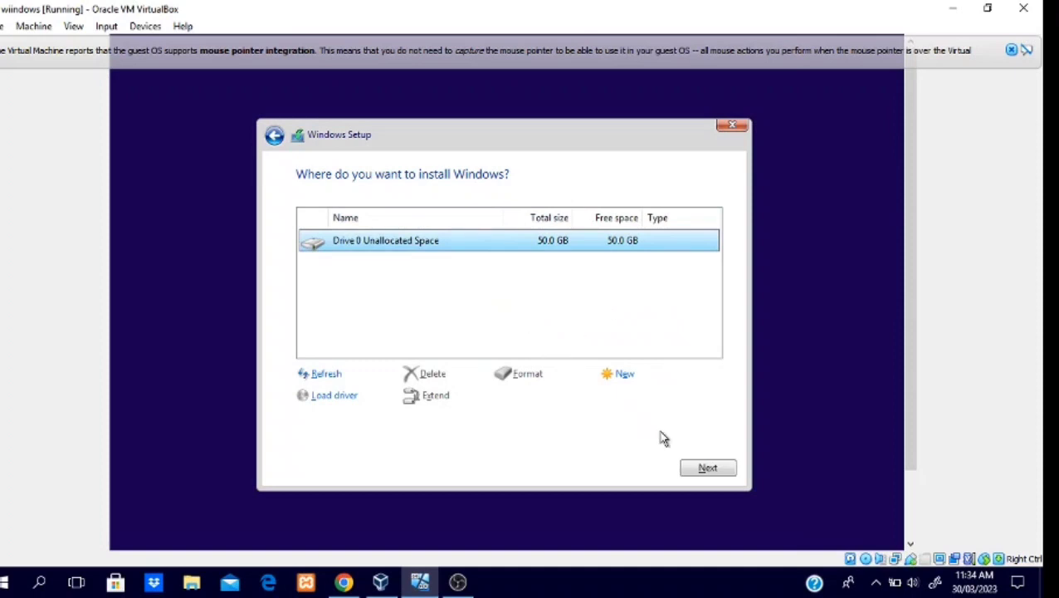
left_click(698, 467)
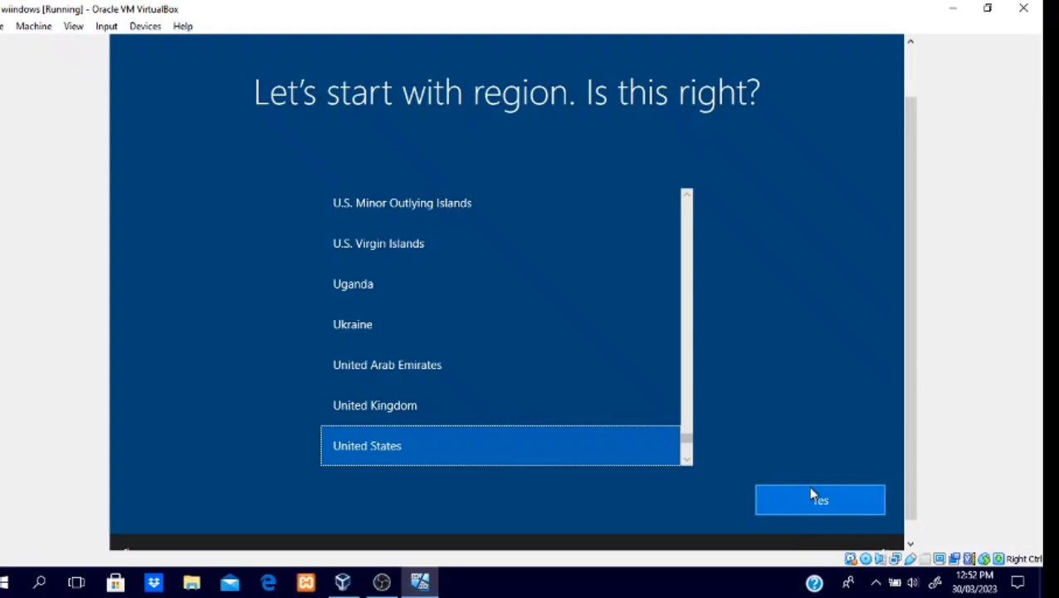
Step: Confirm United States as the region and US as the keyboard layout, without adding a second layout
left_click(811, 492)
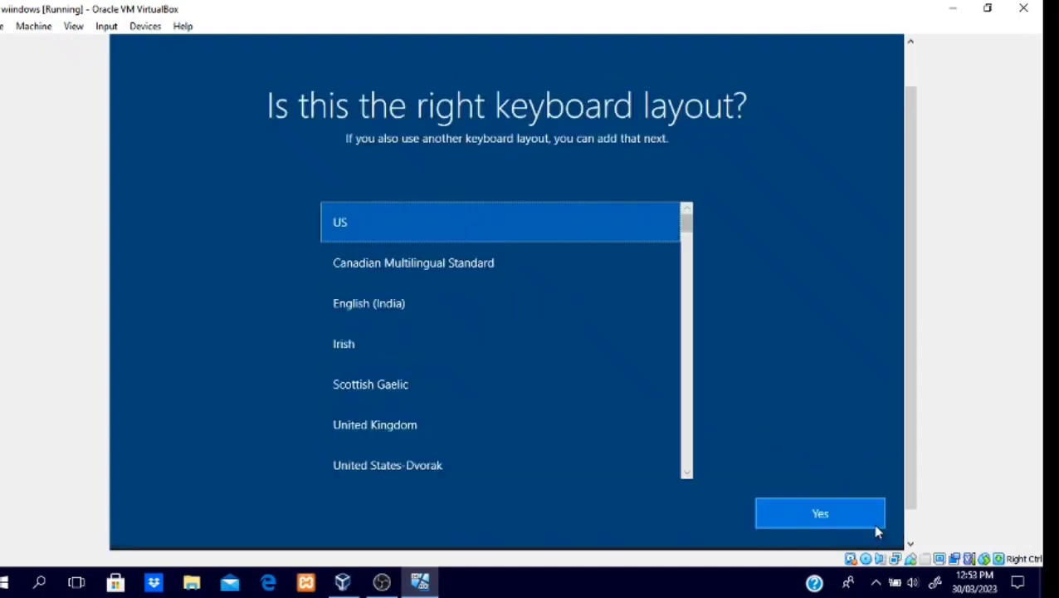
left_click(840, 516)
left_click(838, 514)
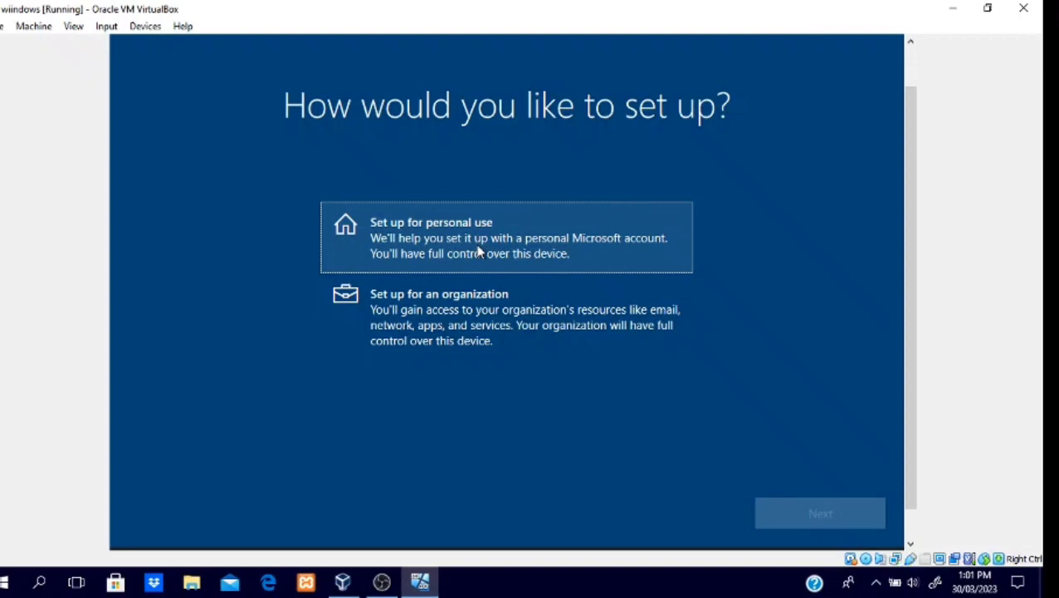
Step: Set up the PC for personal use with an offline account and the limited experience
left_click(479, 251)
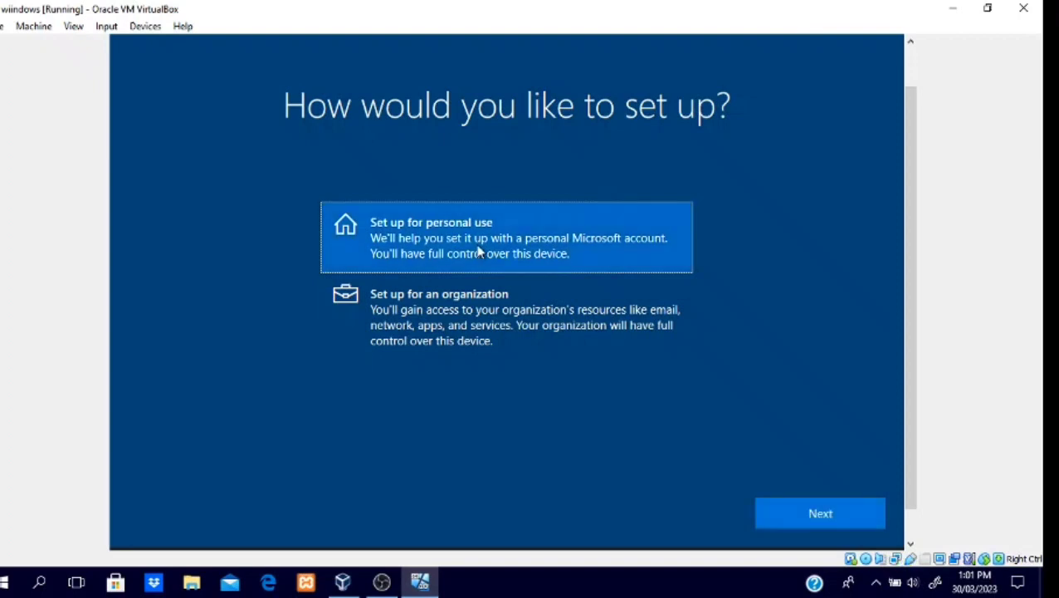
left_click(805, 516)
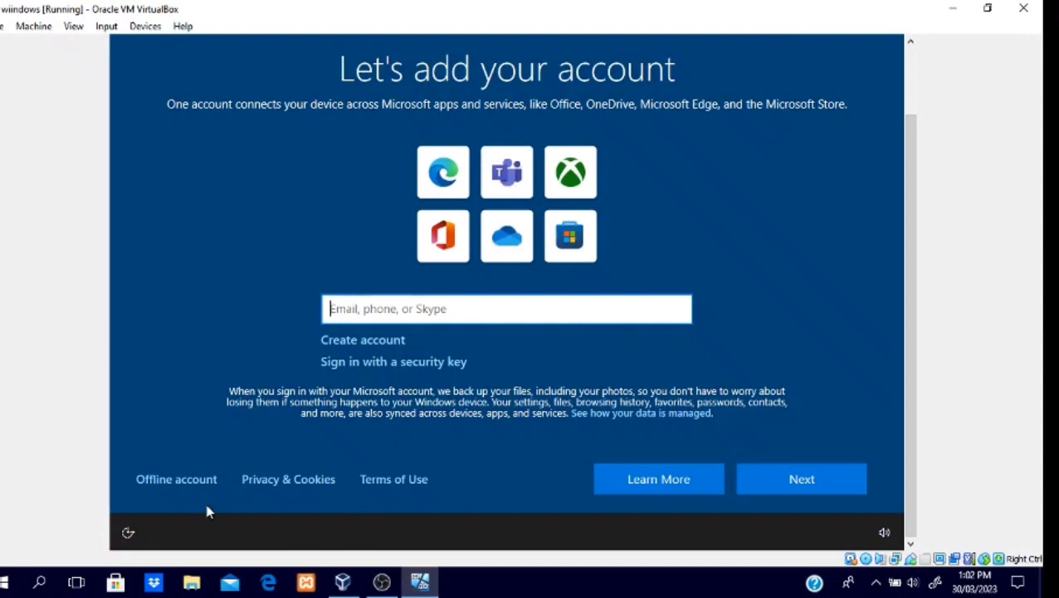
left_click(183, 478)
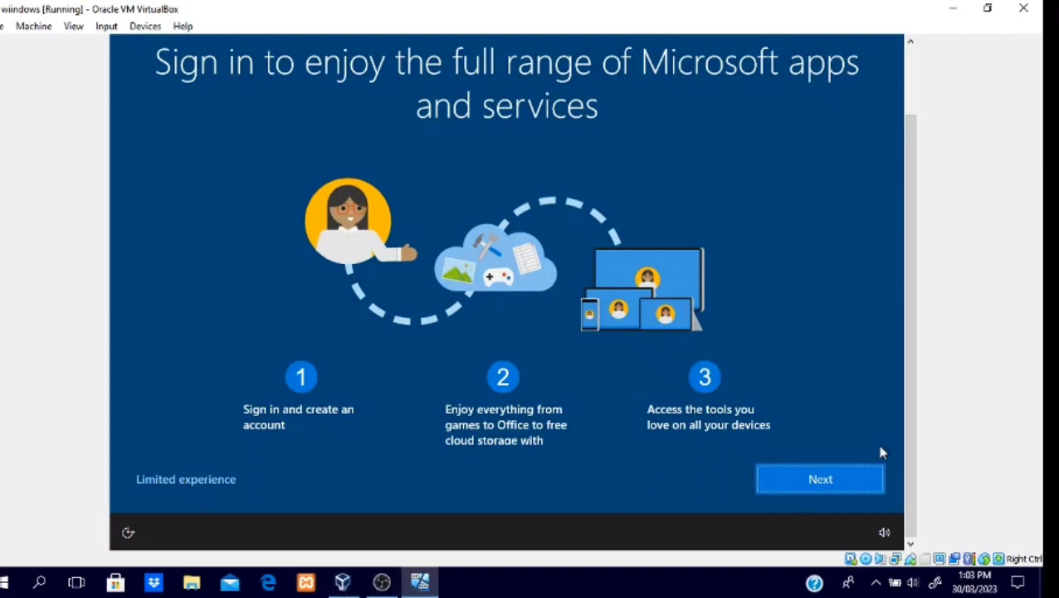
left_click(171, 483)
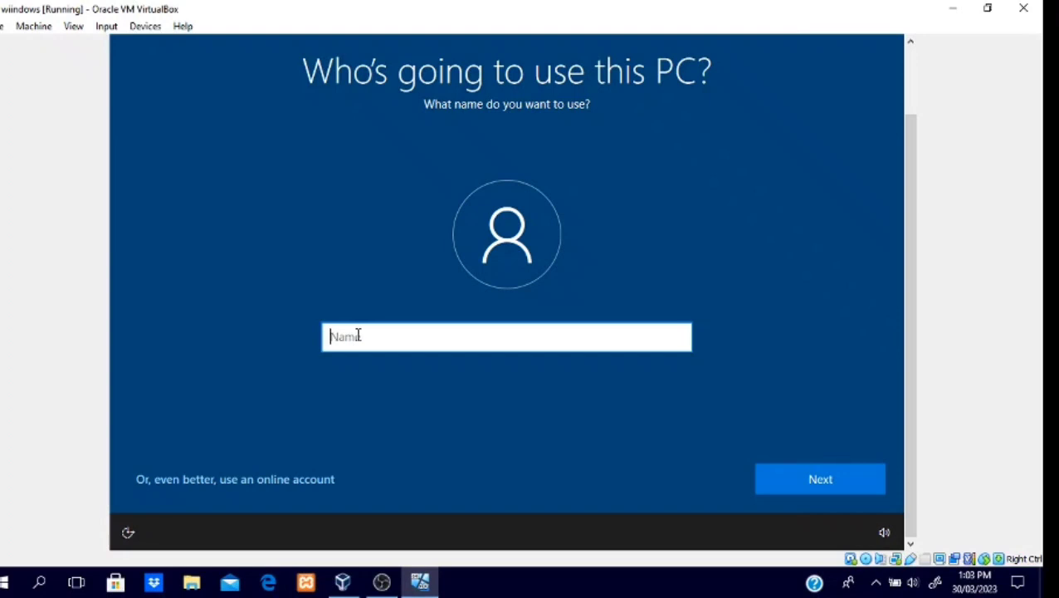
Step: Name the PC's local user Operating System and continue to the password page
type("Operating System")
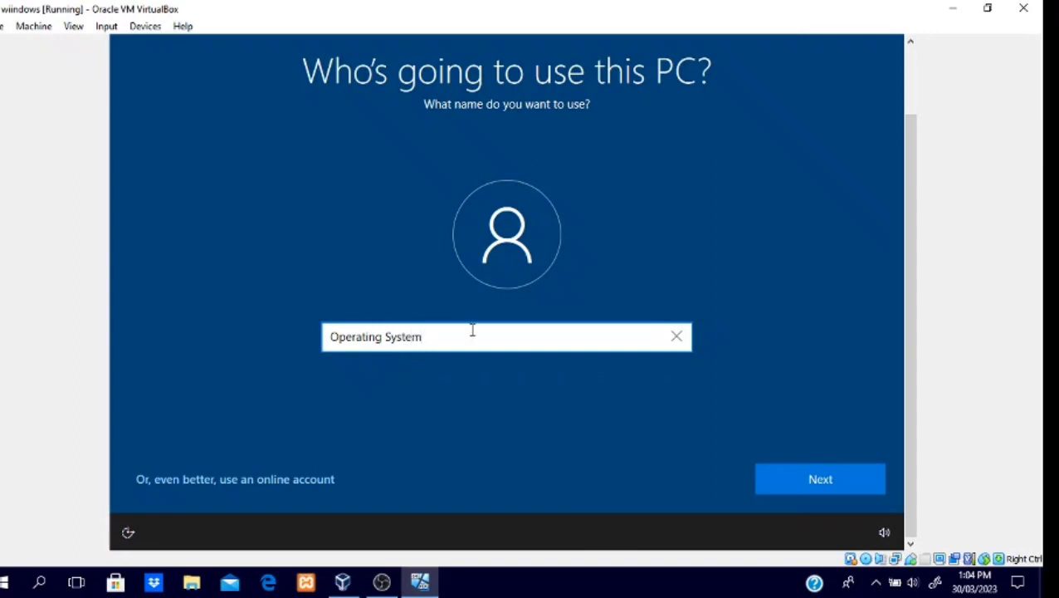
left_click(797, 489)
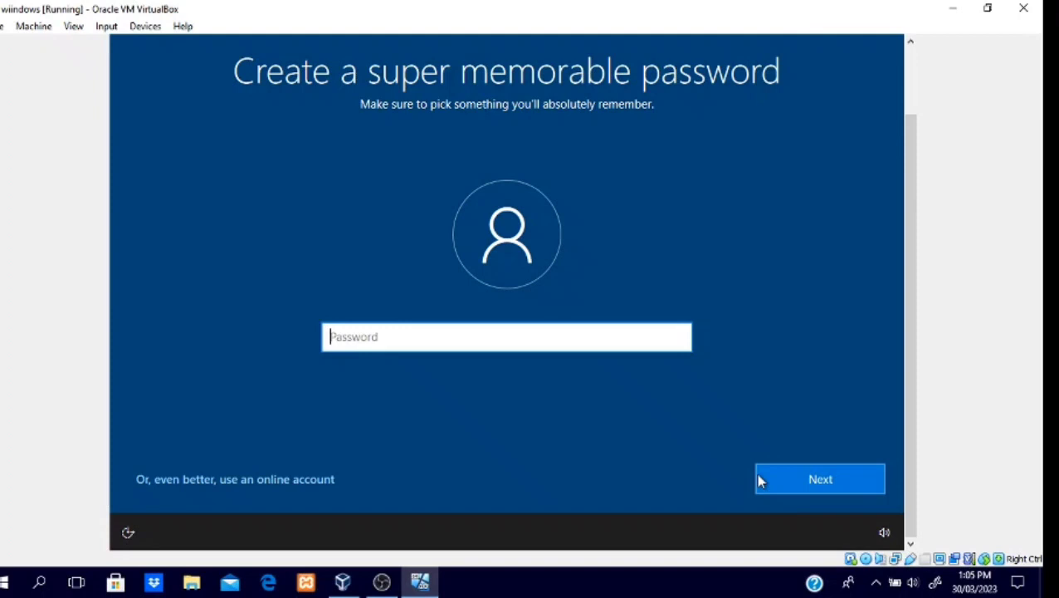
Step: Create the account password, re-enter it as confirmation, and reveal each entry to check it before continuing
type("•••••••••")
left_click(676, 338)
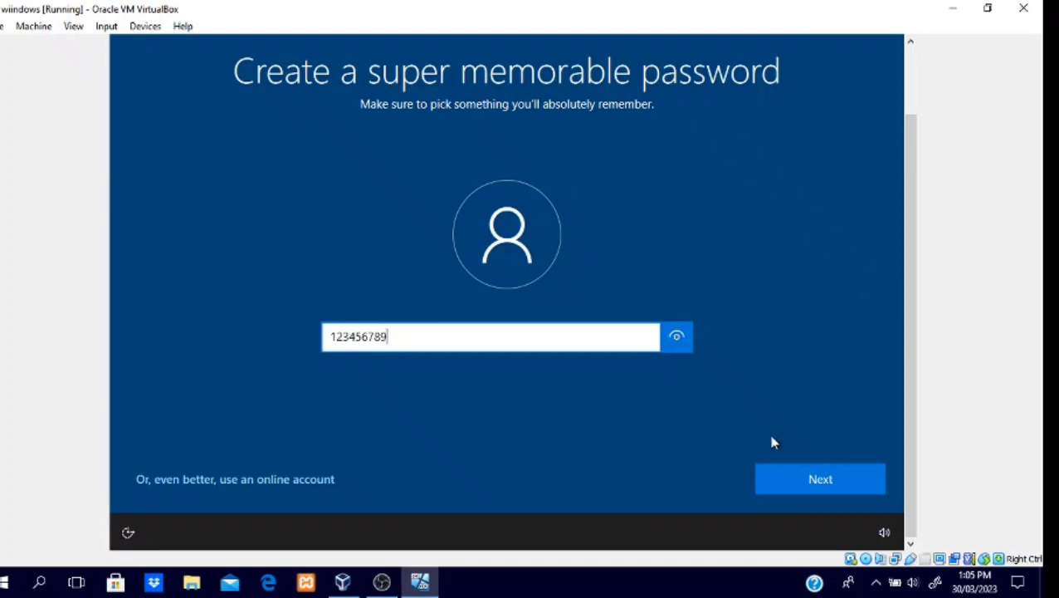
left_click(820, 479)
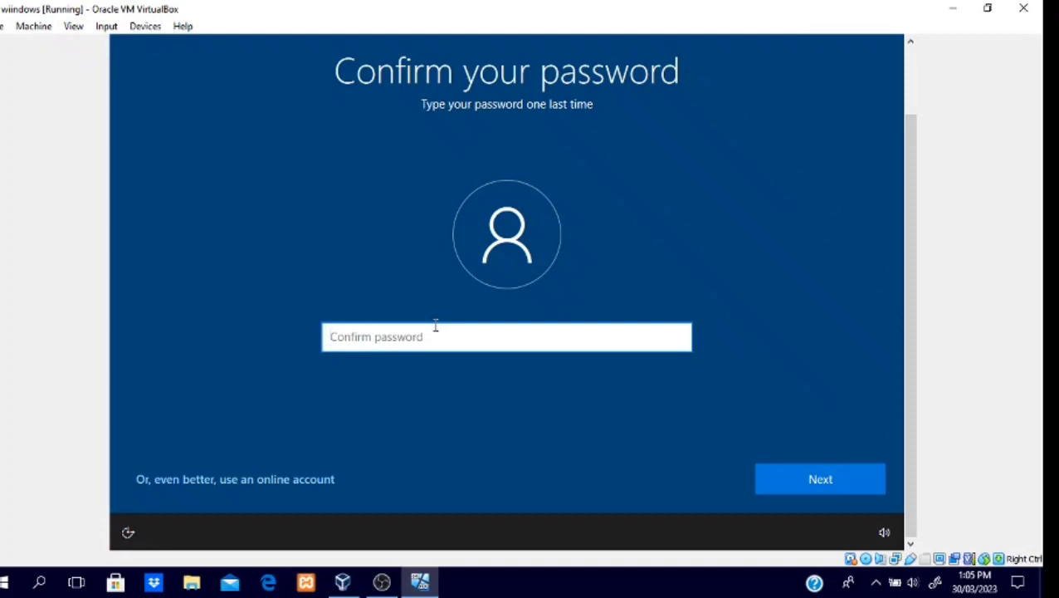
type("•••••••••")
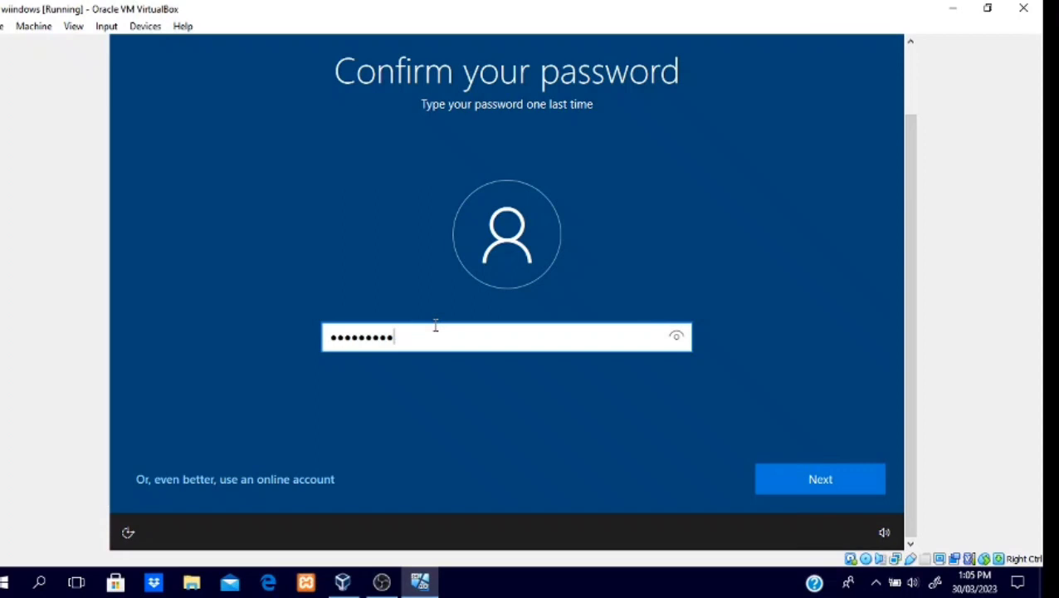
left_click(679, 342)
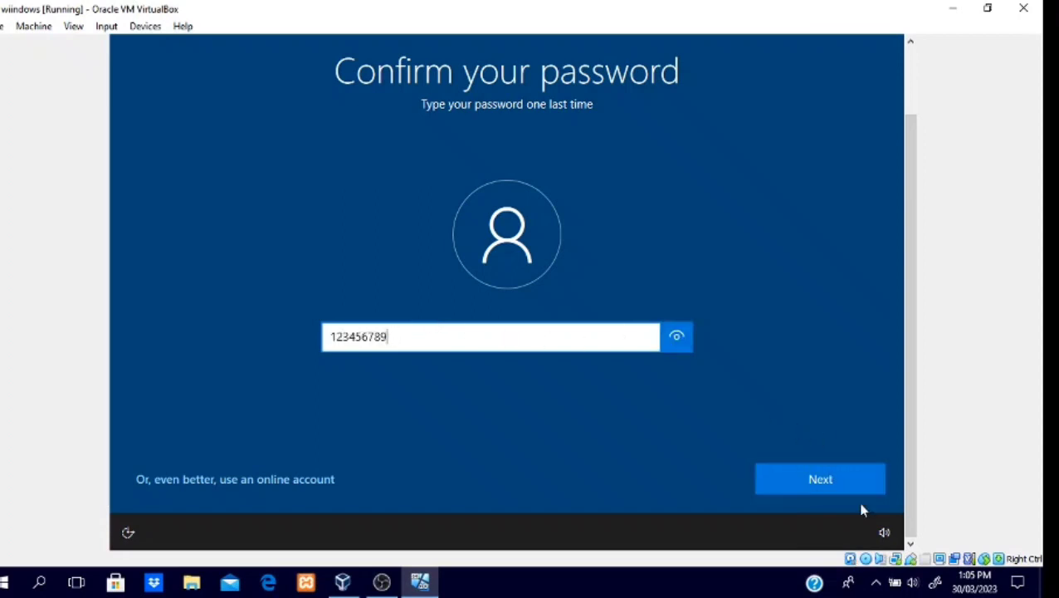
left_click(864, 478)
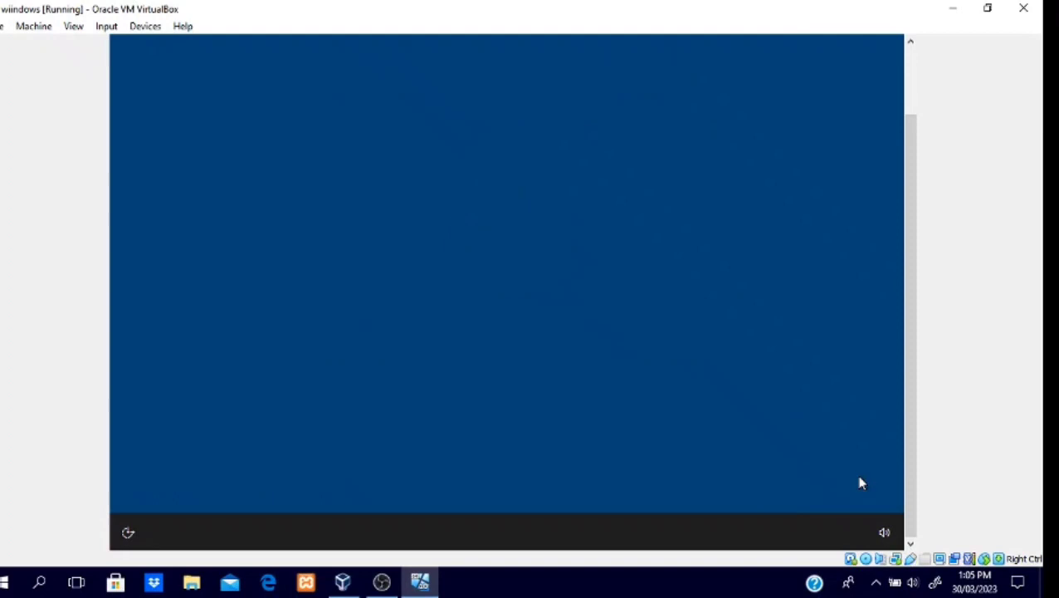
Step: Choose "What was your first pet's name?" as the first security question and submit its answer
left_click(680, 357)
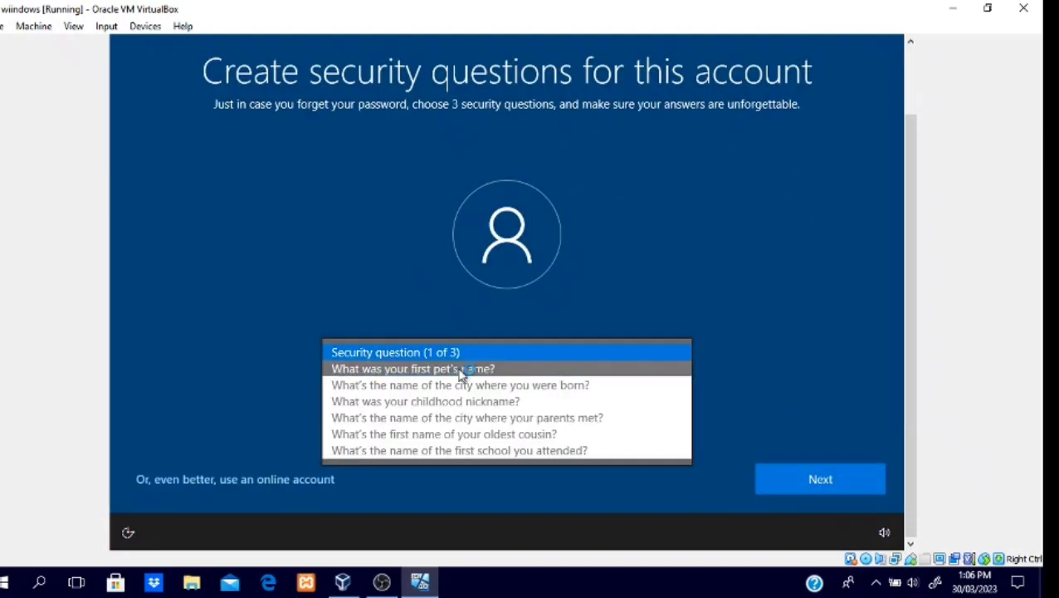
left_click(437, 369)
left_click(427, 405)
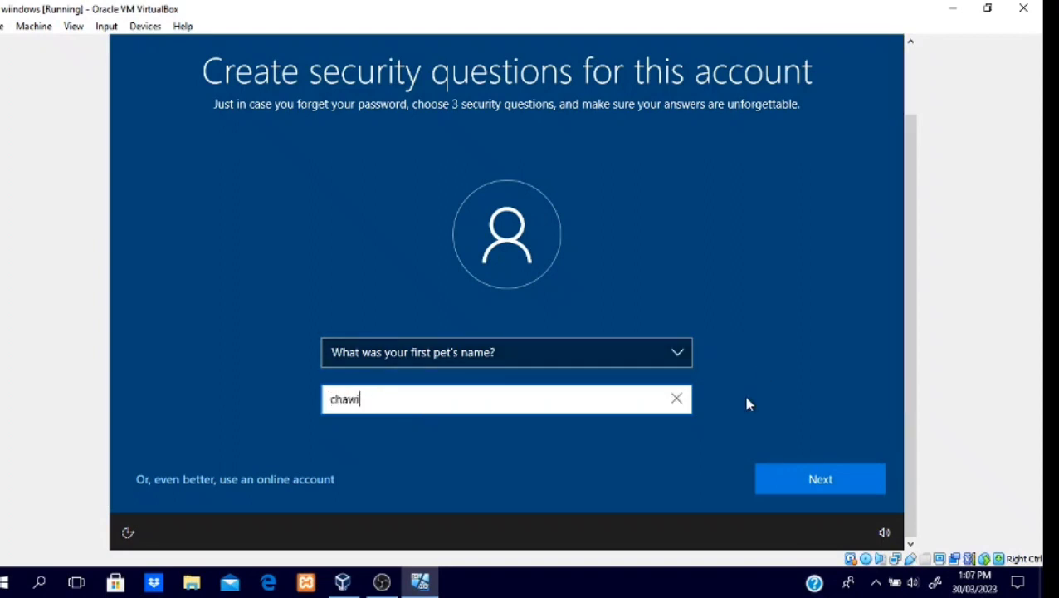
left_click(832, 481)
Step: Choose "What was your childhood nickname?" as the second security question and enter its answer
left_click(557, 351)
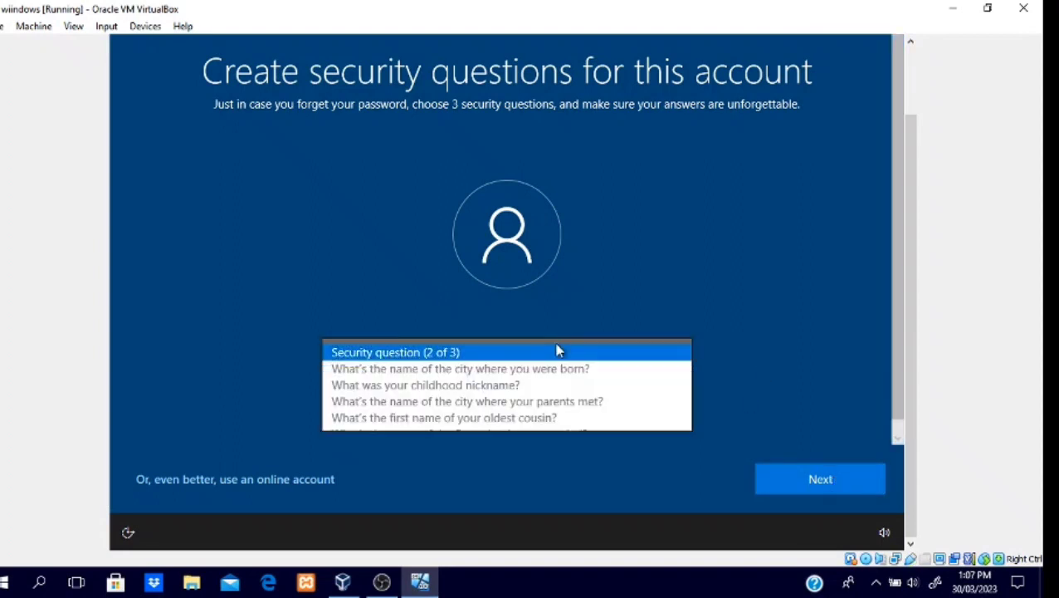
left_click(473, 386)
left_click(475, 396)
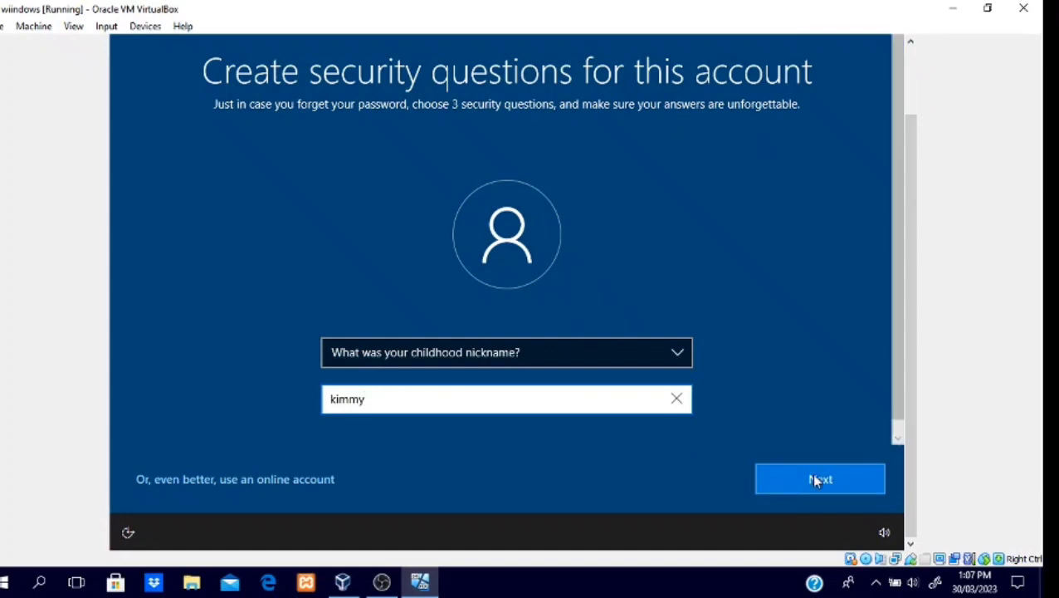
Step: Submit the second security answer, then choose "What's the name of the first school you attended?" as the third question and submit its answer
left_click(811, 477)
left_click(487, 353)
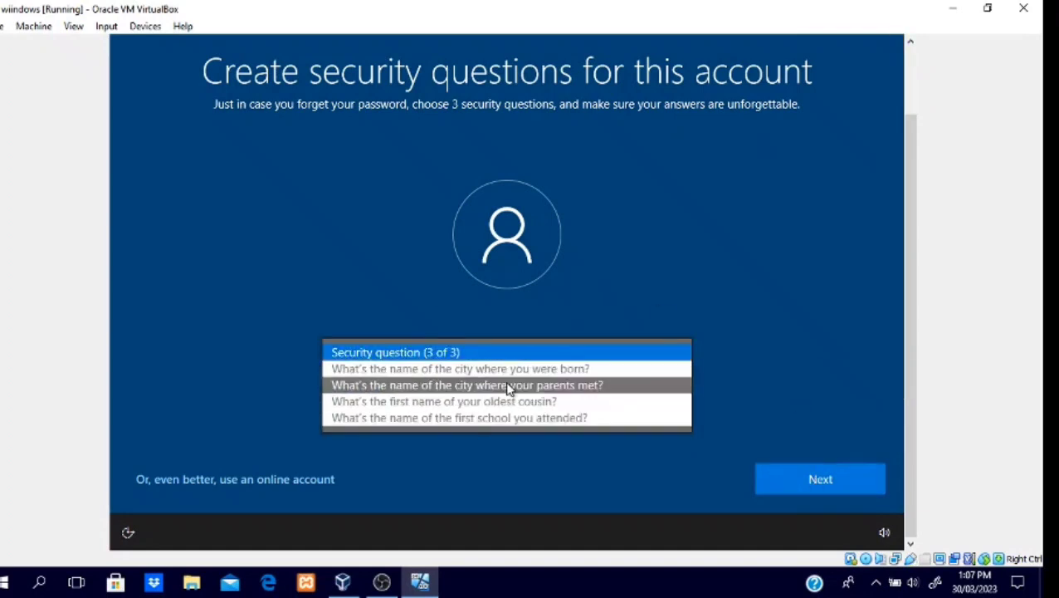
left_click(504, 418)
left_click(504, 399)
left_click(818, 479)
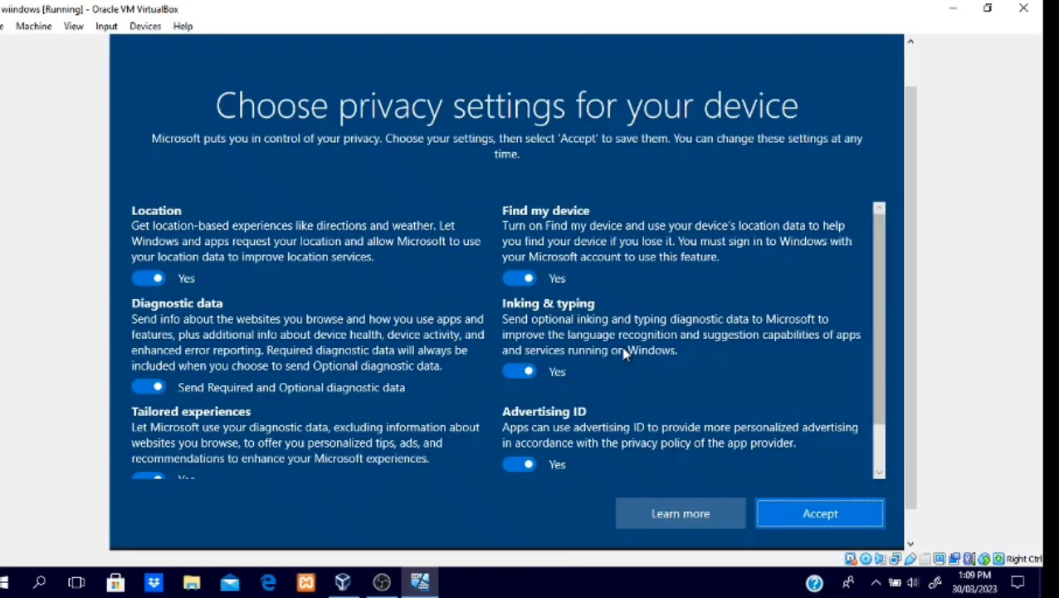
Step: Complete the remaining setup pages, accepting the default privacy settings and Cortana and skipping the experience customization
left_click(824, 517)
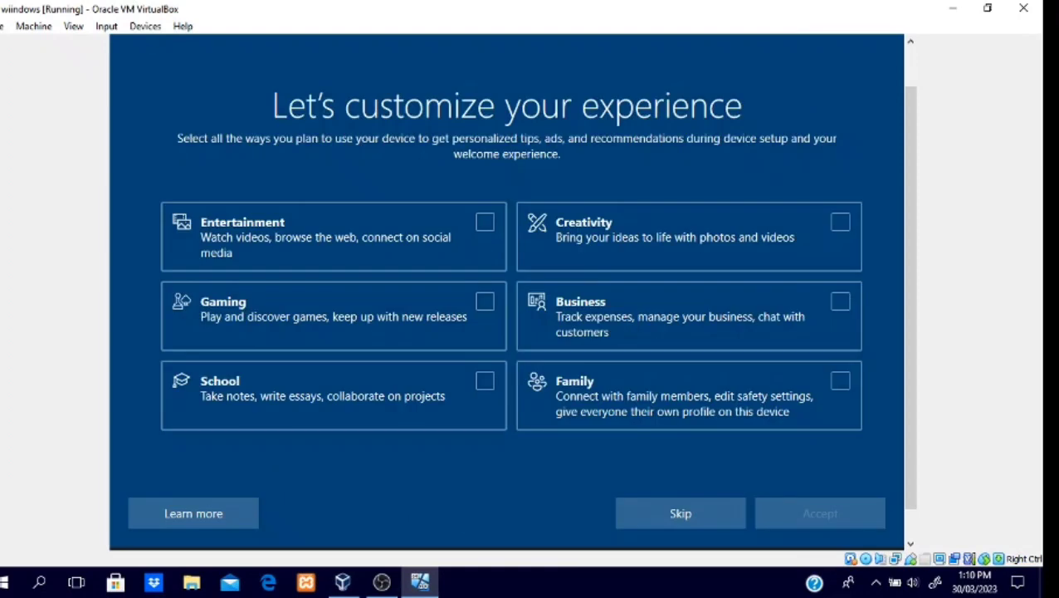
left_click(678, 511)
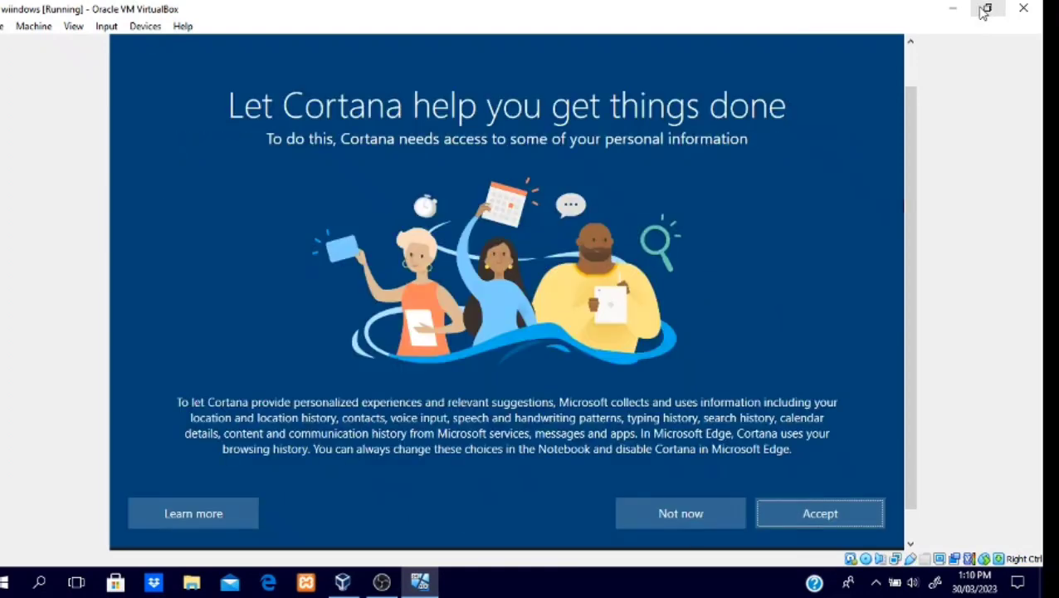
left_click(846, 516)
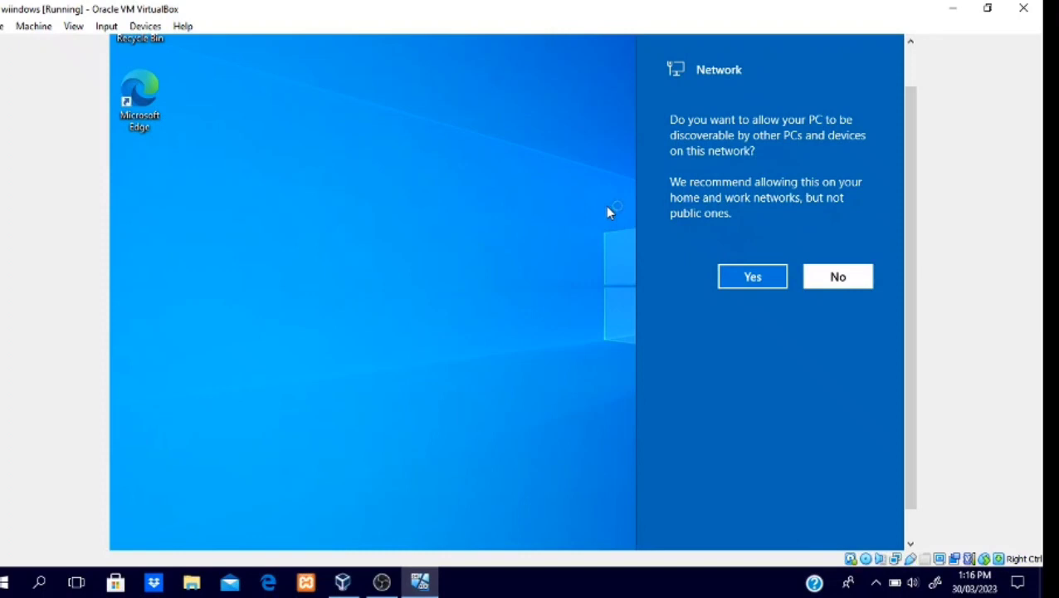
left_click(986, 10)
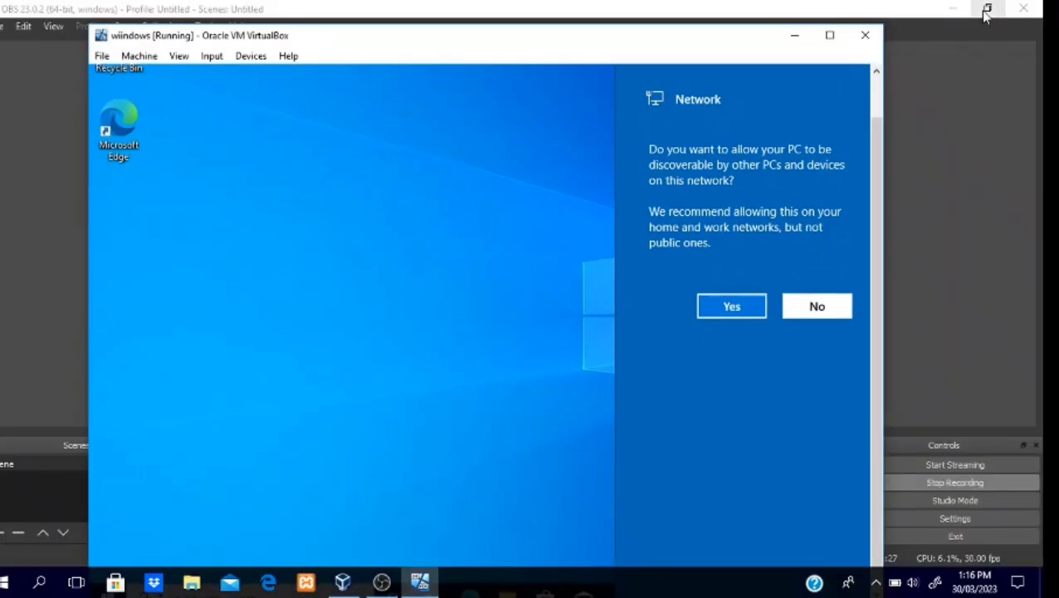
left_click(829, 35)
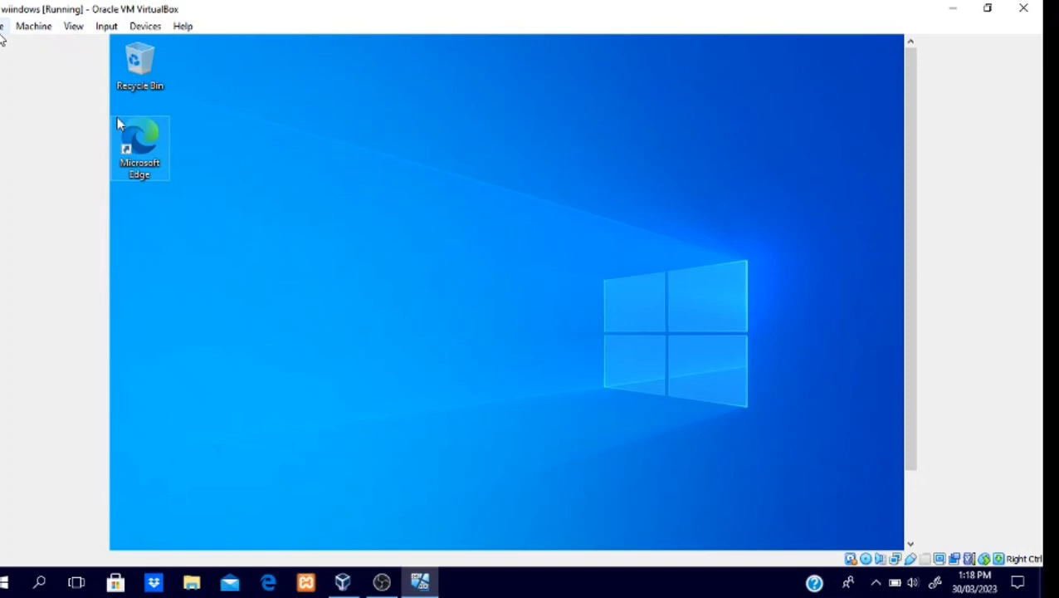
left_click(3, 30)
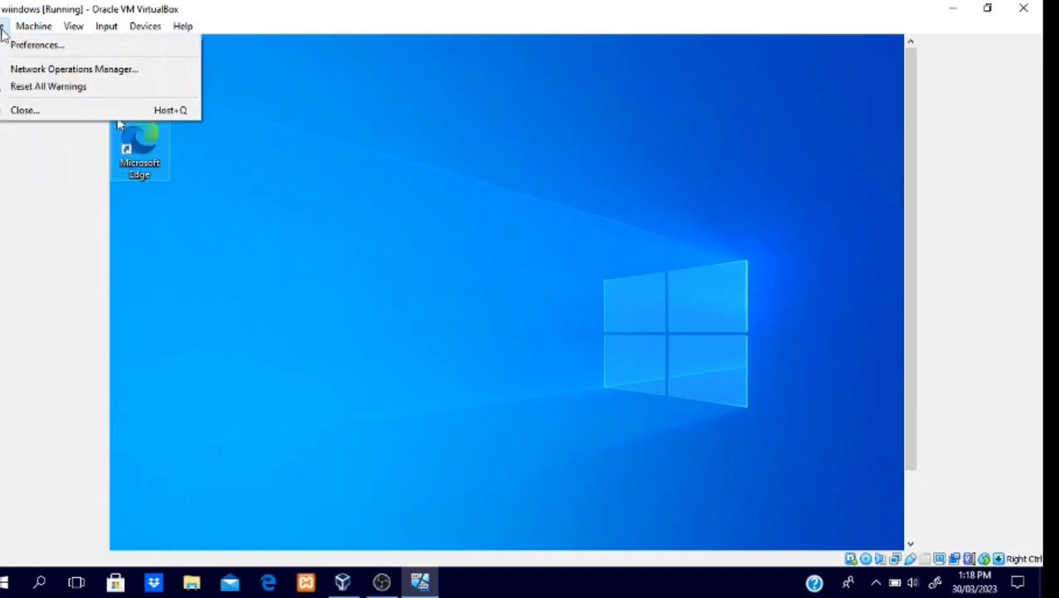
mouse_move(94, 31)
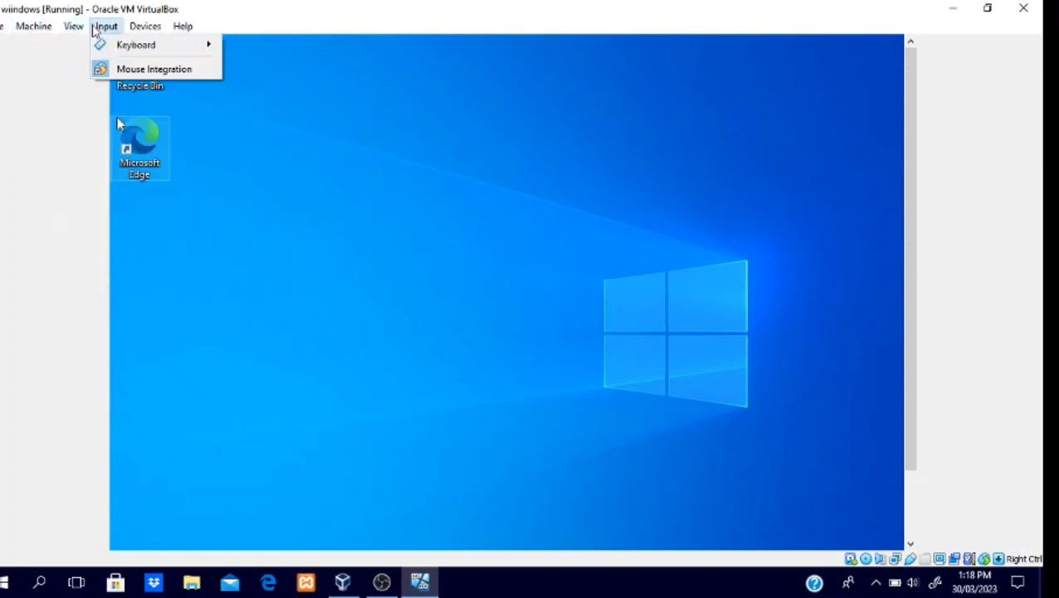
mouse_move(183, 27)
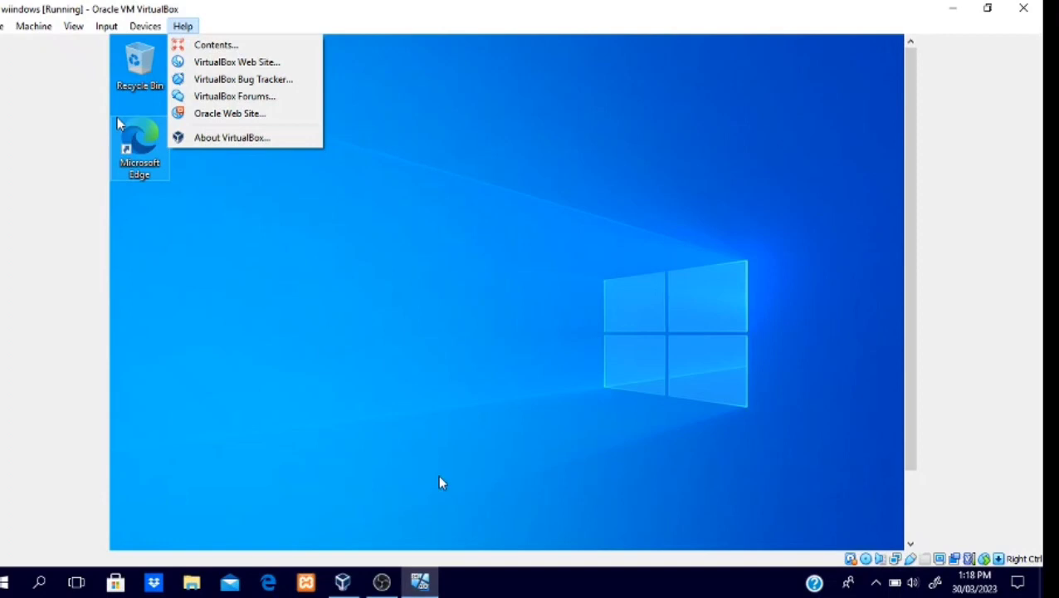
left_click(627, 63)
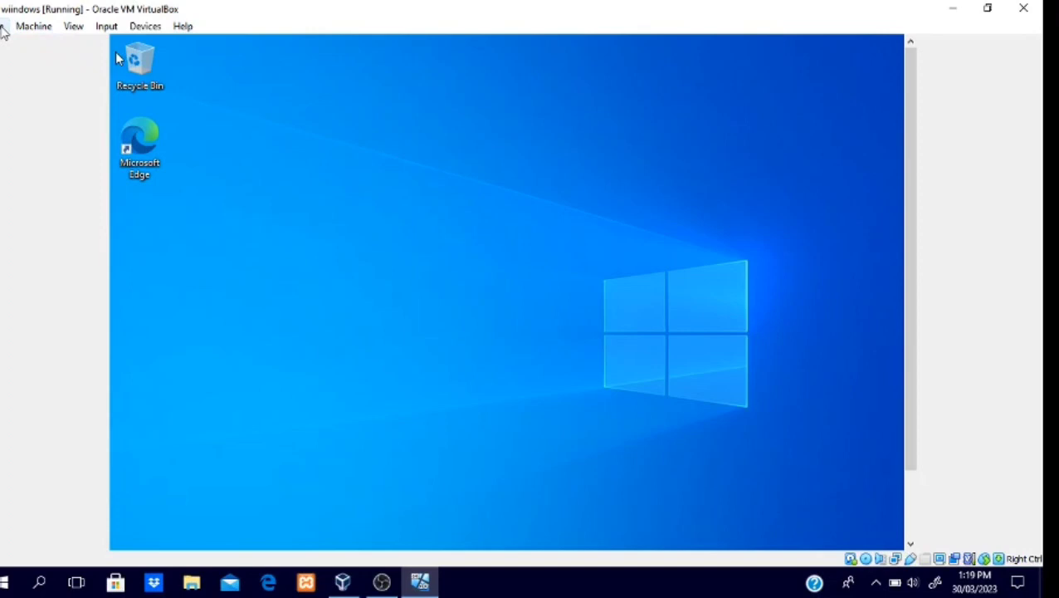
Step: Switch the running Windows virtual machine to full-screen mode
left_click(72, 27)
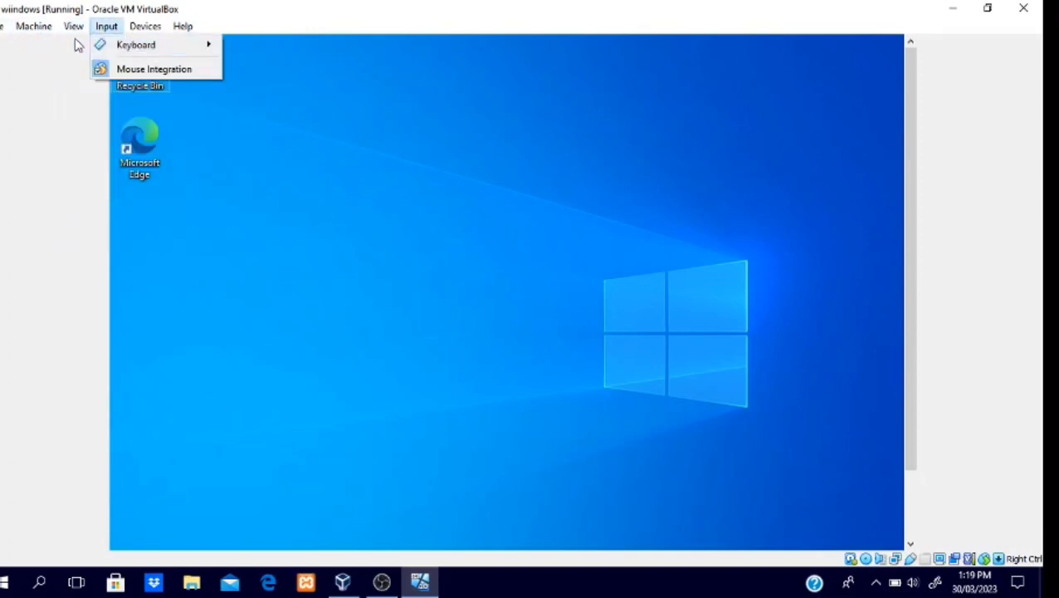
left_click(89, 47)
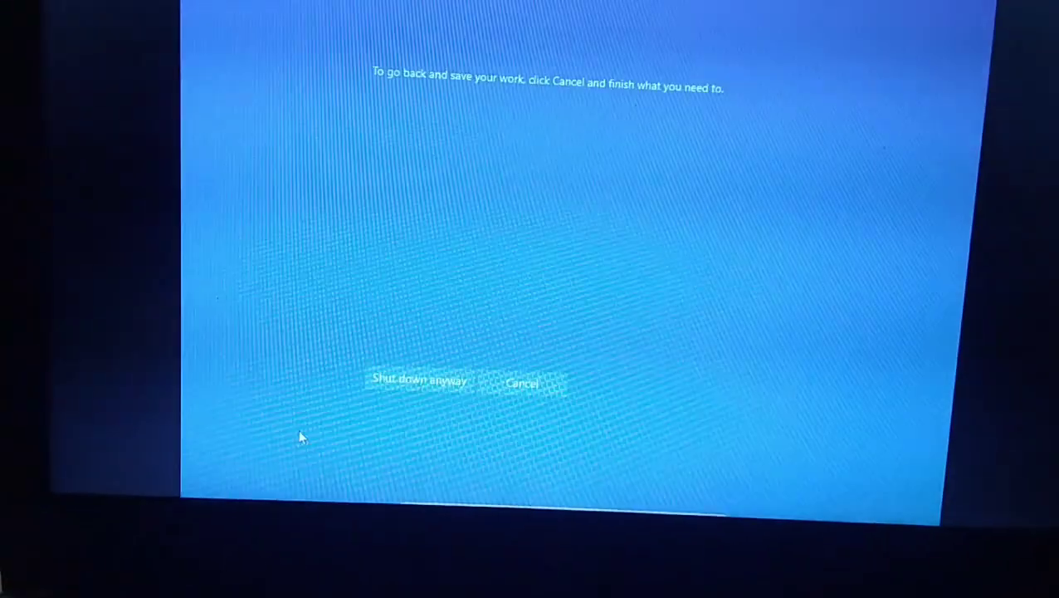
left_click(413, 382)
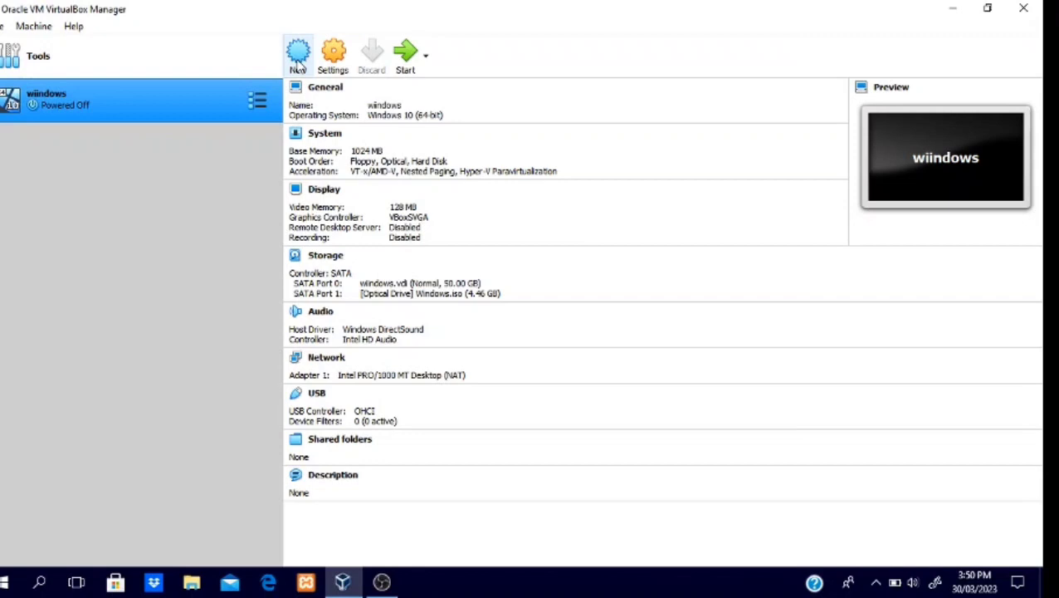
Step: Start a new virtual machine in VirtualBox Manager named ubuntu, with type Linux and version Ubuntu (64-bit)
left_click(297, 60)
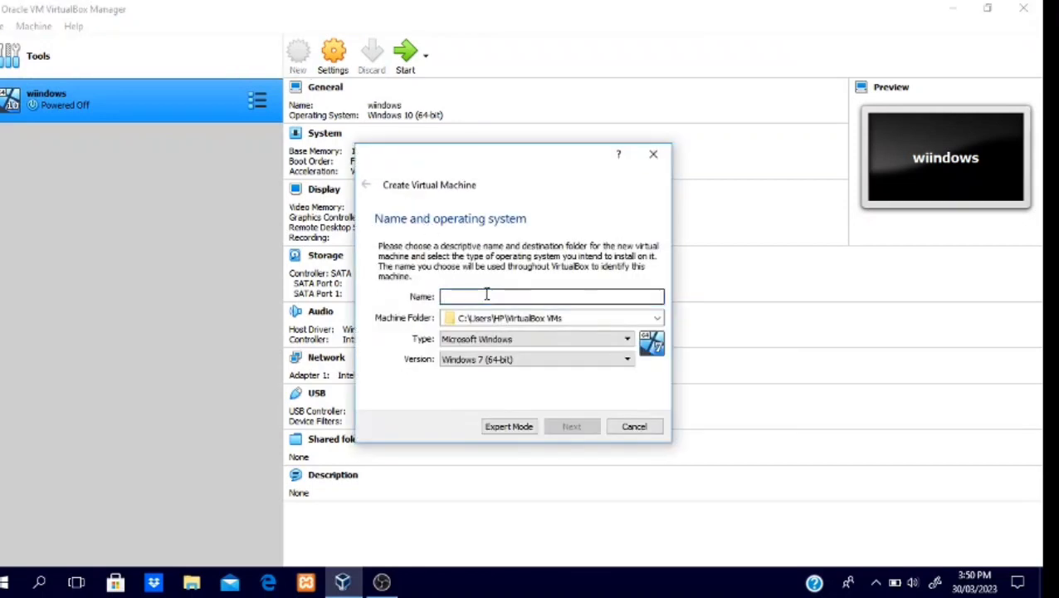
type("ubun")
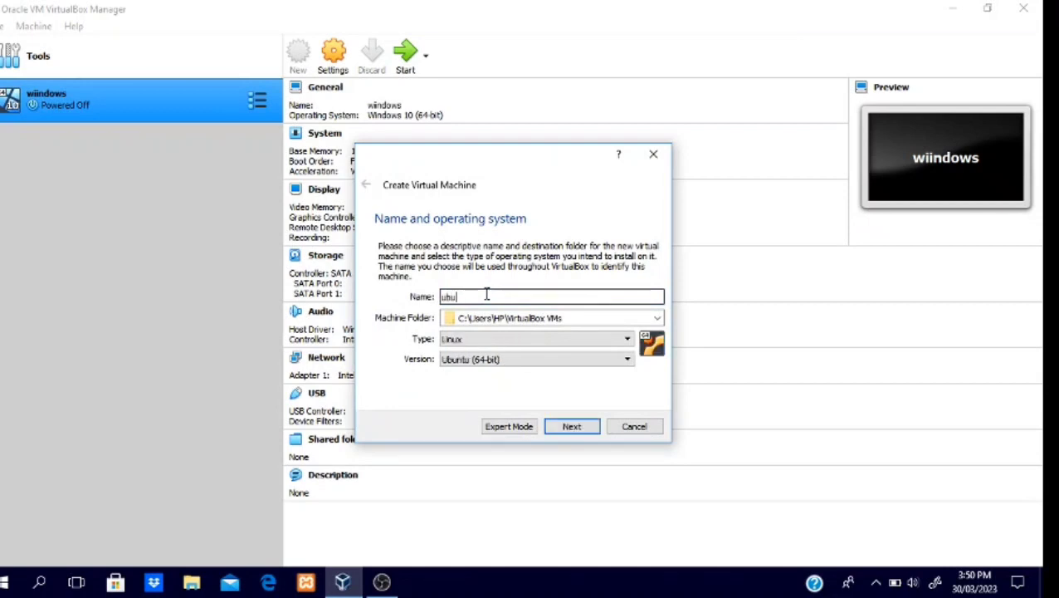
type("tu")
left_click(511, 340)
left_click(504, 362)
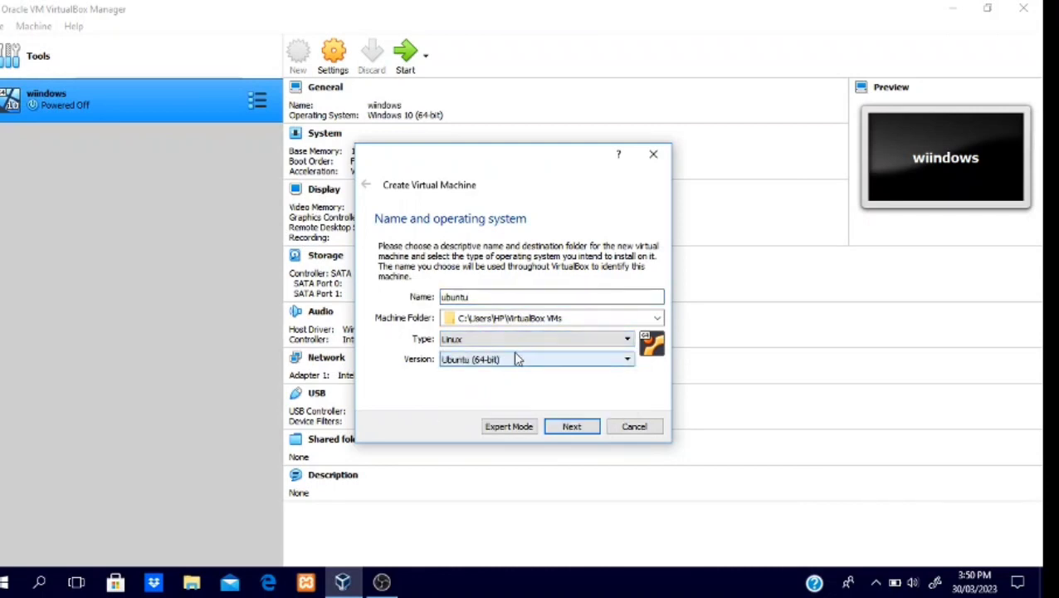
left_click(516, 358)
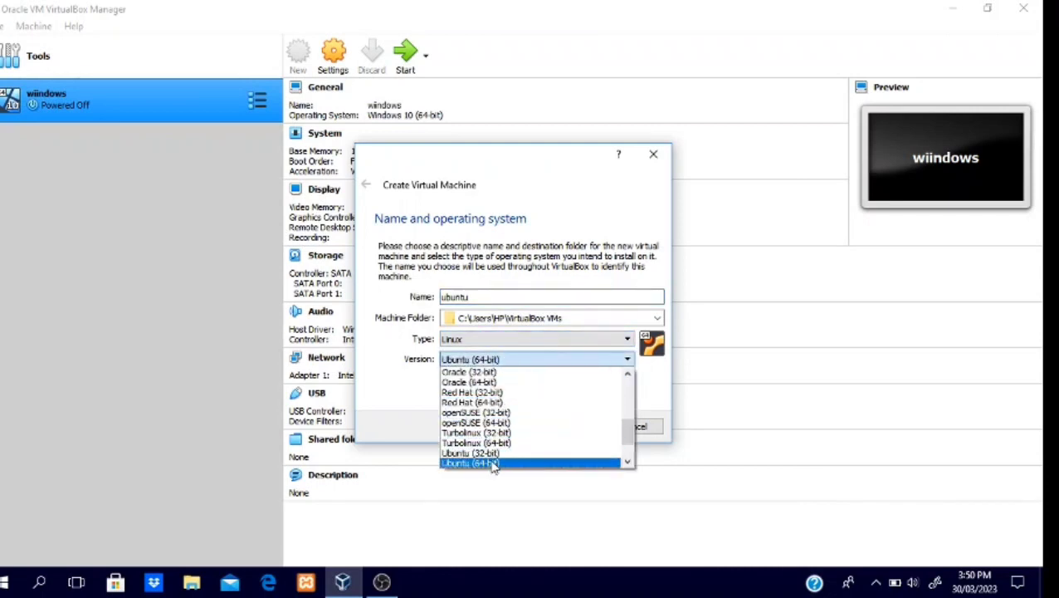
left_click(493, 463)
left_click(558, 429)
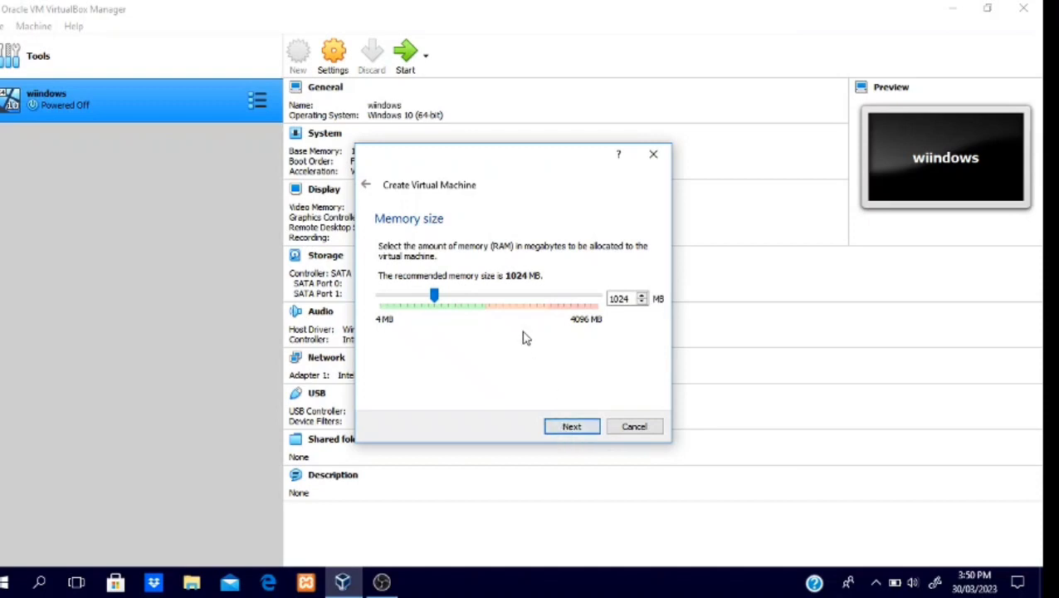
Step: Accept 1024 MB of memory and create a dynamically allocated VDI hard disk of 20.13 GB for the ubuntu machine
left_click(572, 429)
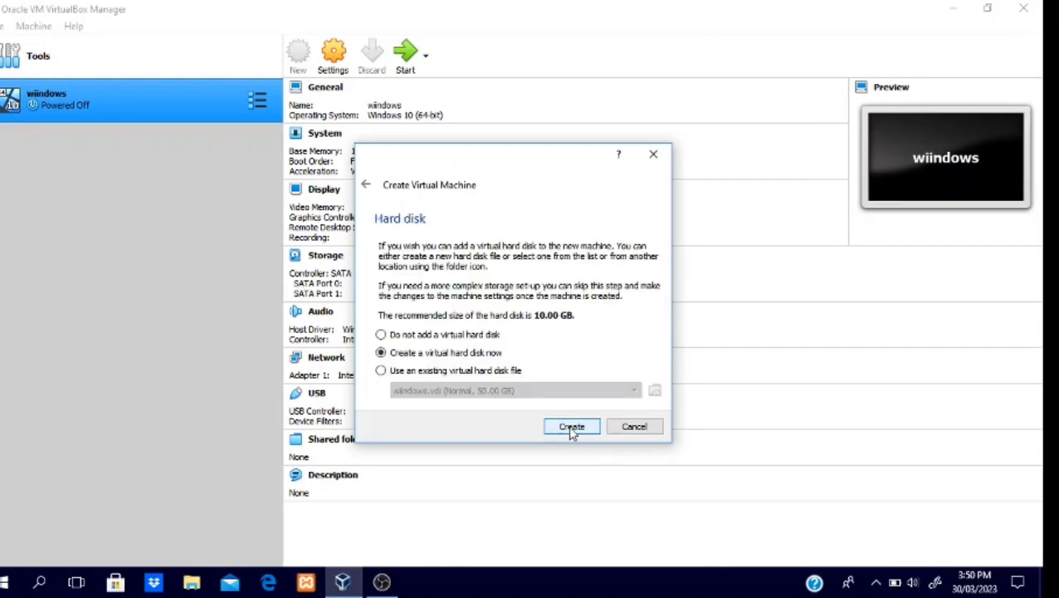
left_click(571, 430)
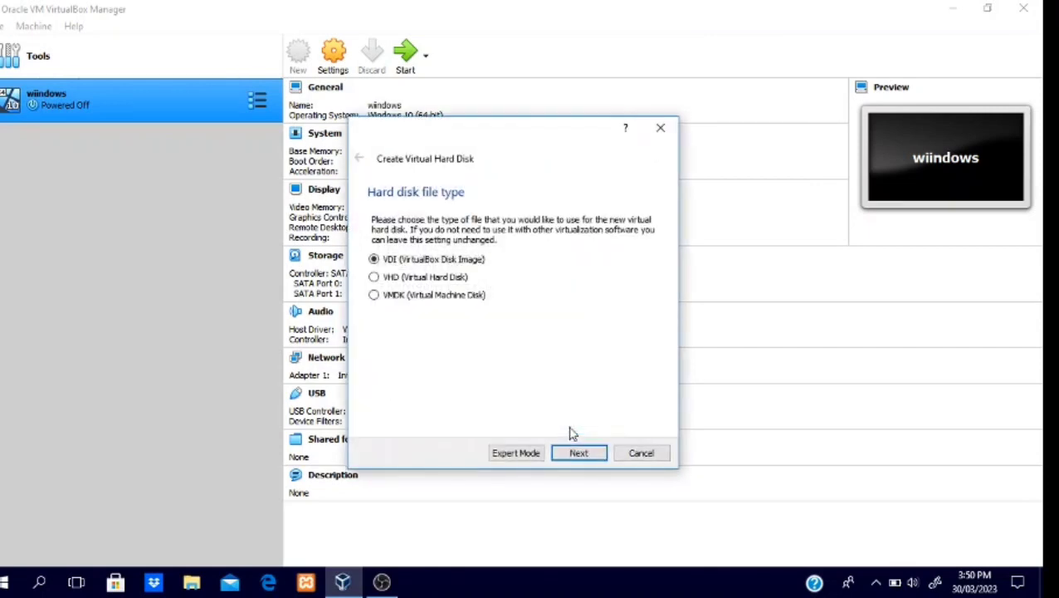
left_click(579, 452)
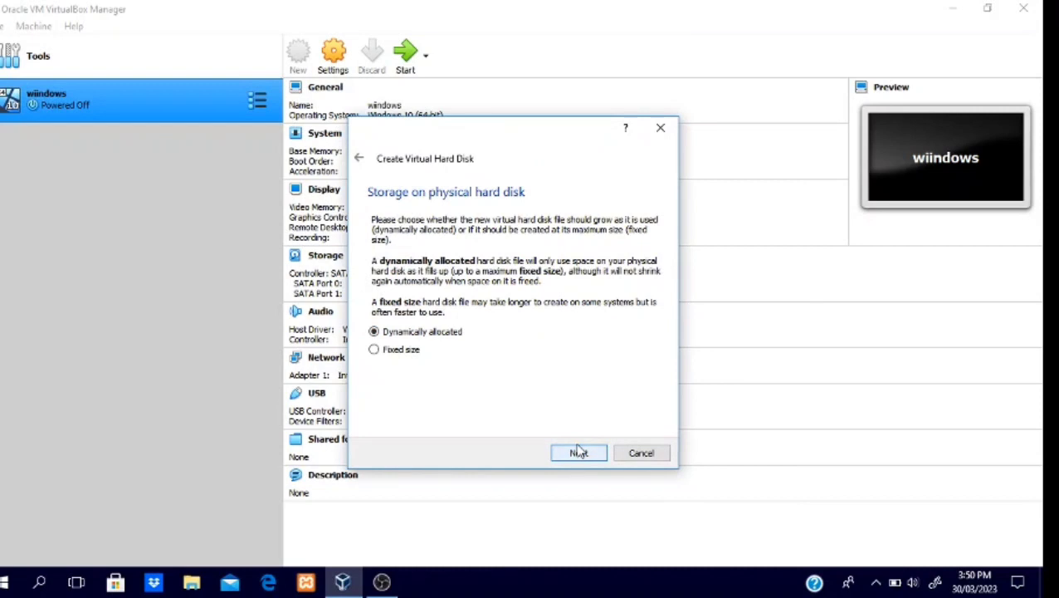
left_click(579, 451)
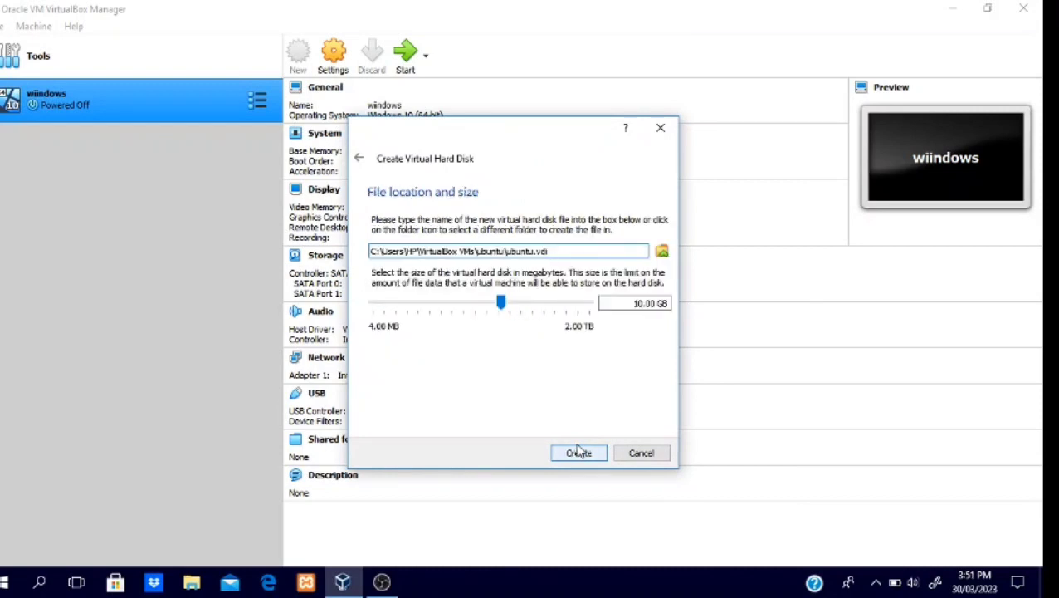
left_click_drag(501, 302, 513, 303)
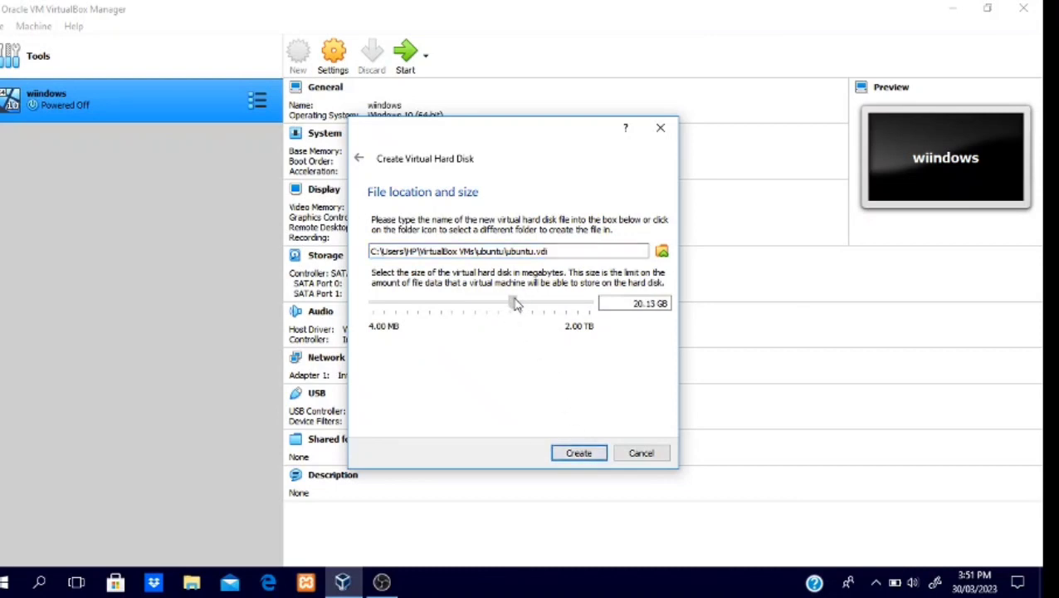
left_click(604, 453)
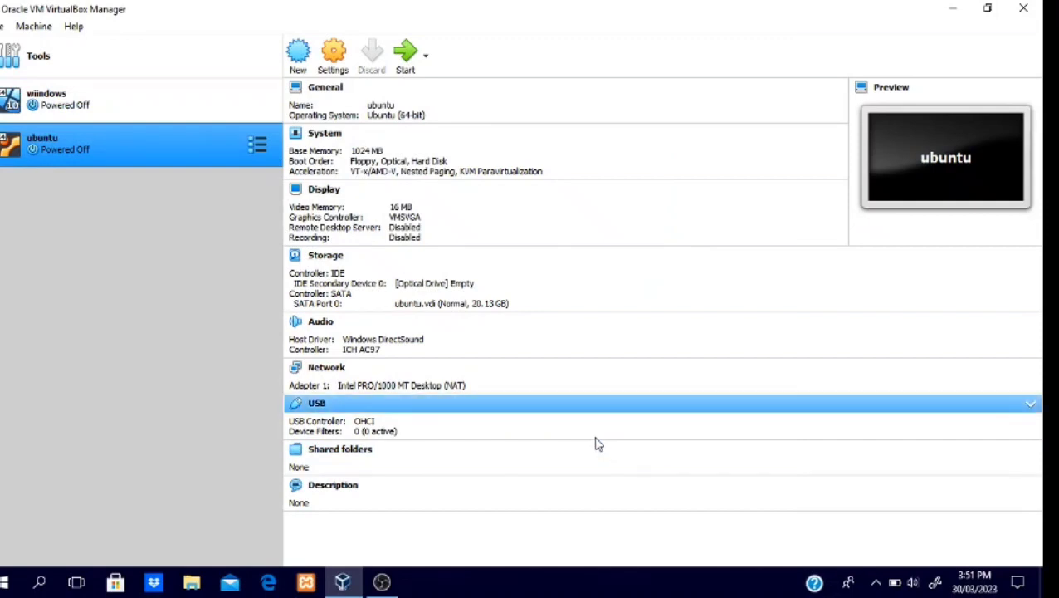
Step: Attach ubuntu-20.04-beta-desktop-amd64.iso from the Desktop to the ubuntu machine's empty IDE optical drive and save the settings
left_click(327, 64)
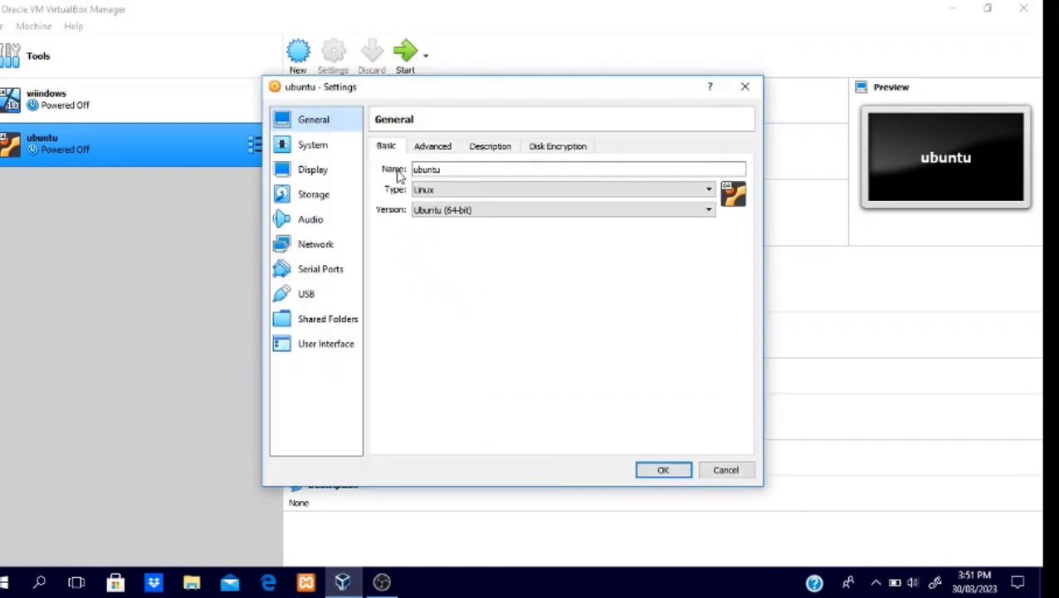
left_click(345, 201)
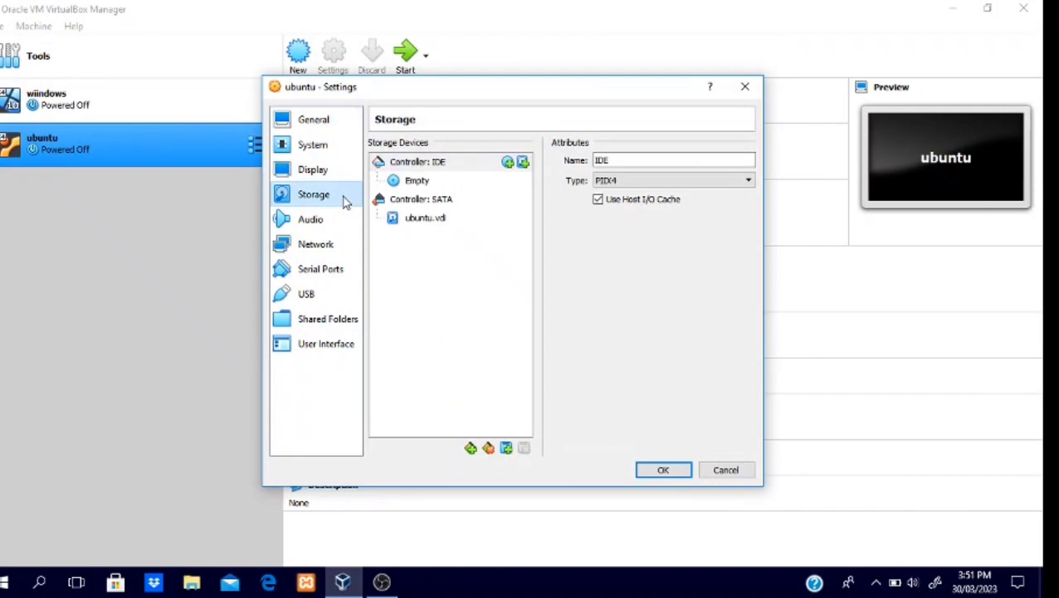
left_click(428, 186)
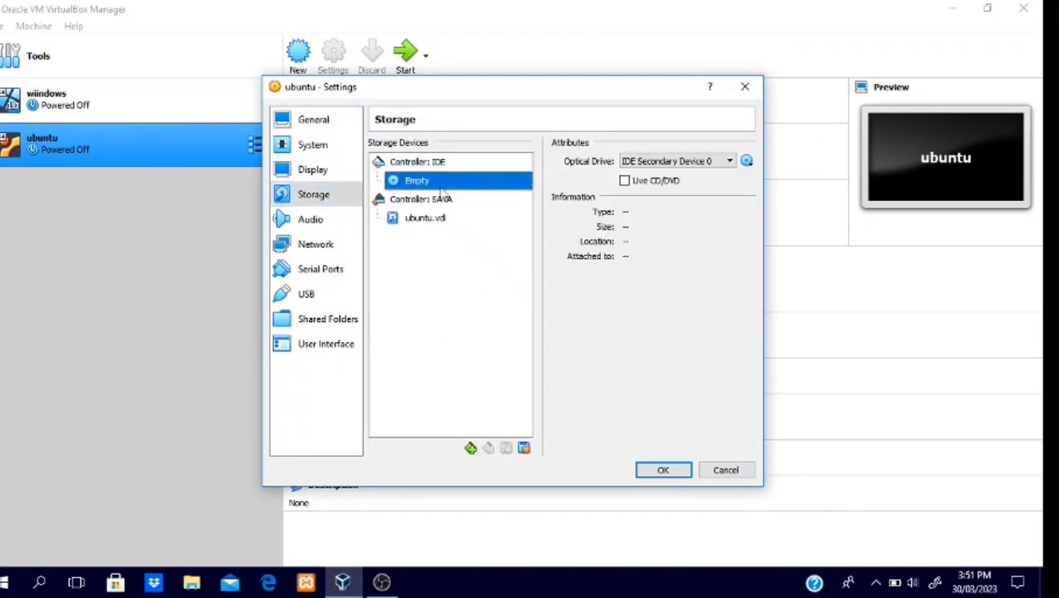
left_click(746, 162)
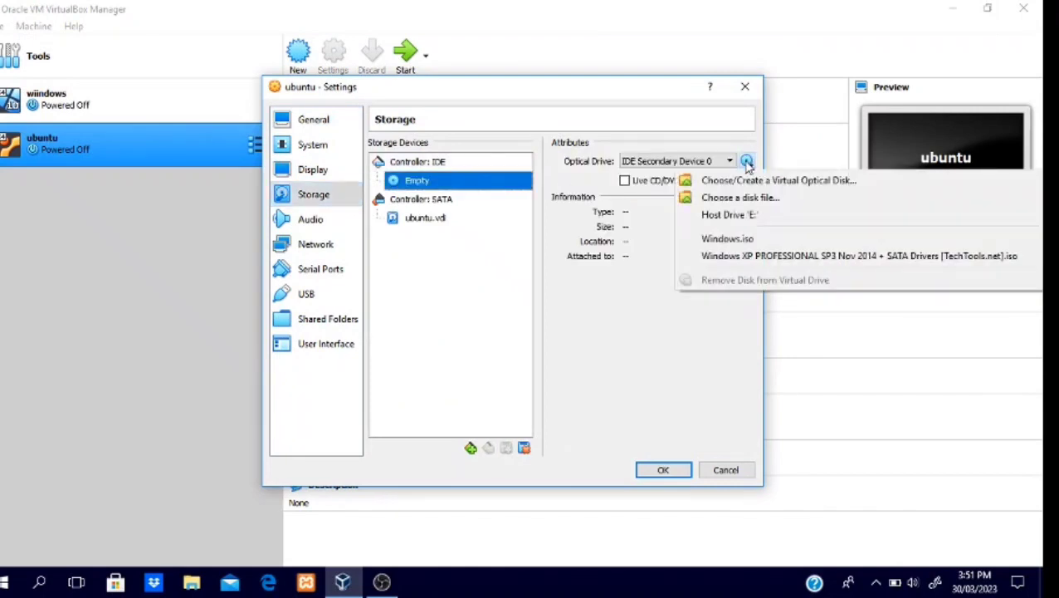
left_click(745, 202)
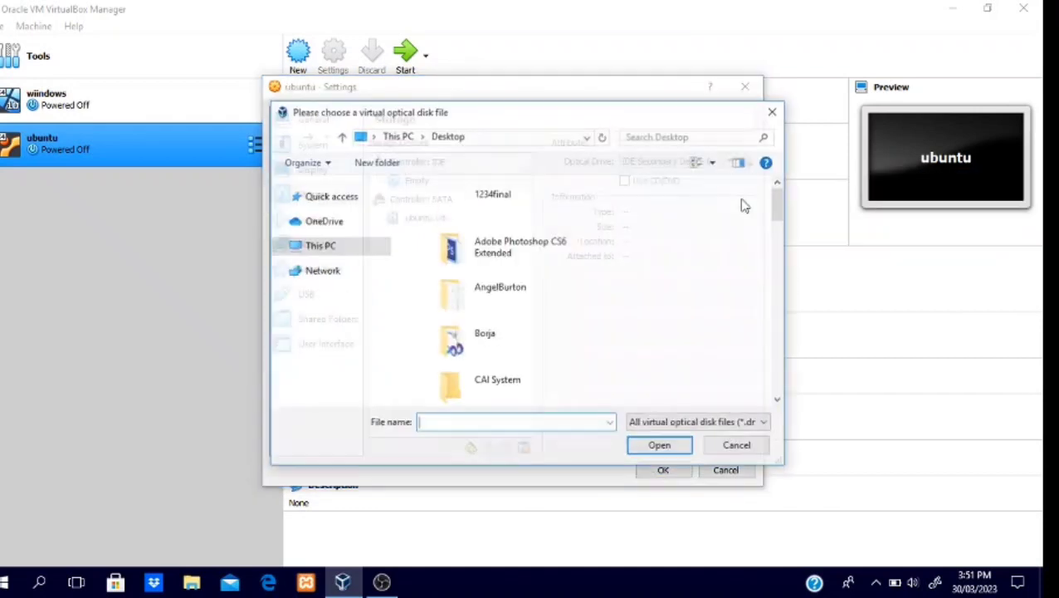
left_click_drag(773, 206, 735, 378)
left_click(568, 332)
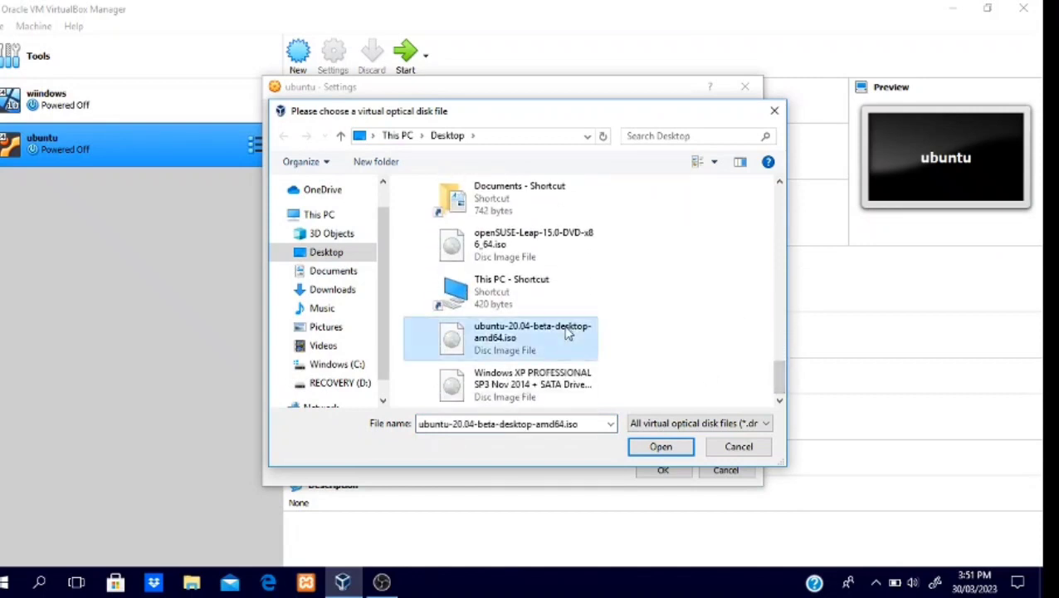
left_click(661, 447)
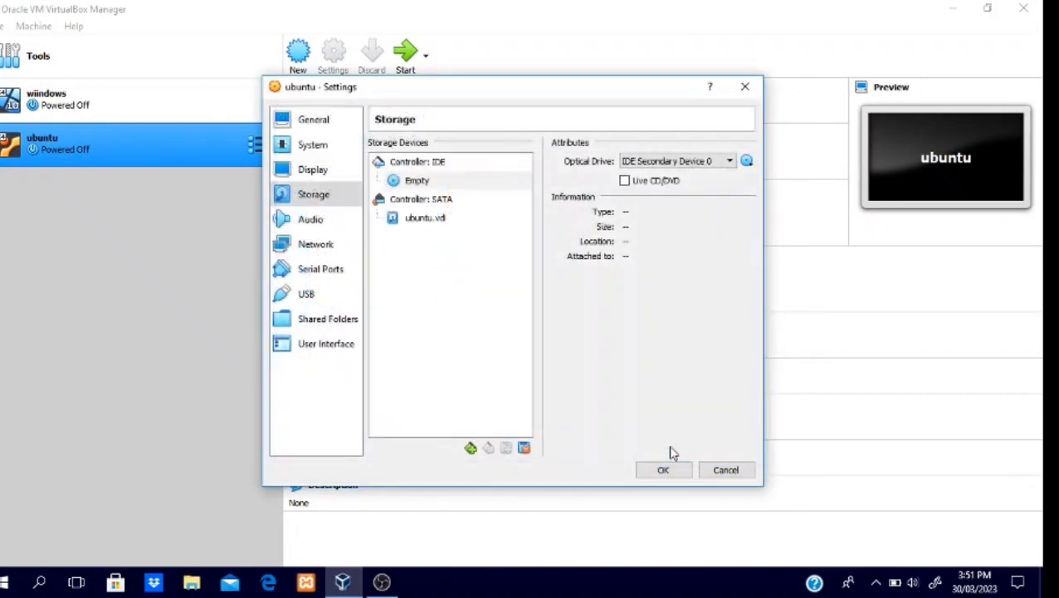
left_click(670, 473)
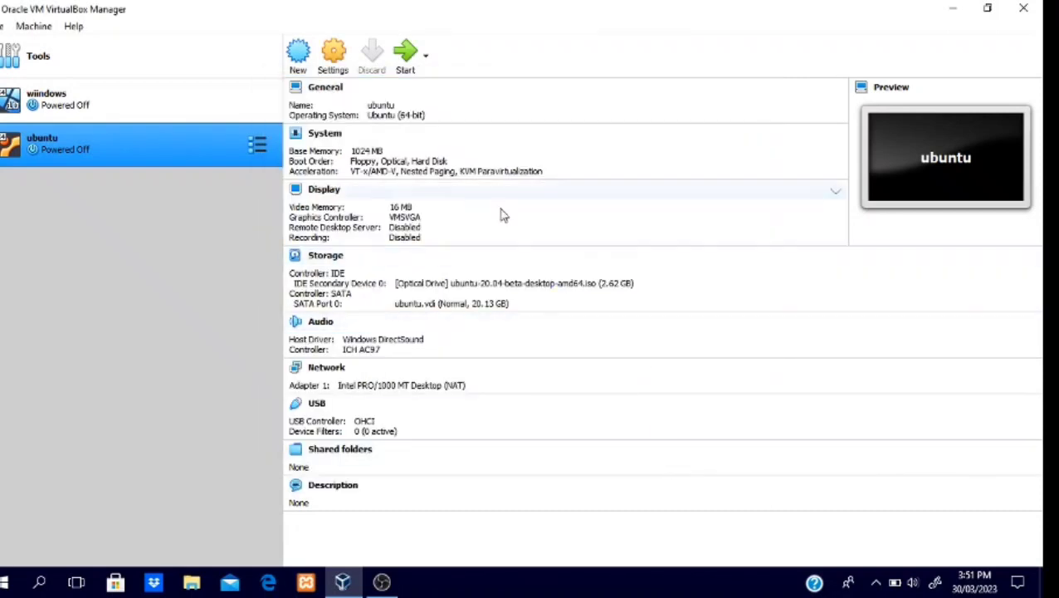
Step: Start the ubuntu virtual machine and dismiss the keyboard auto-capture notice
left_click(406, 51)
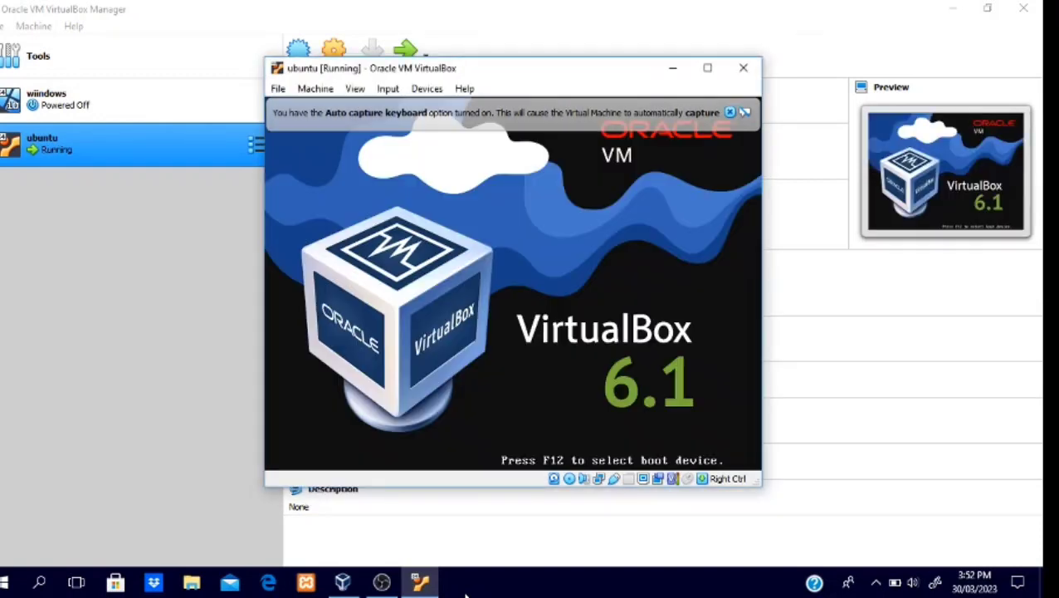
left_click(730, 112)
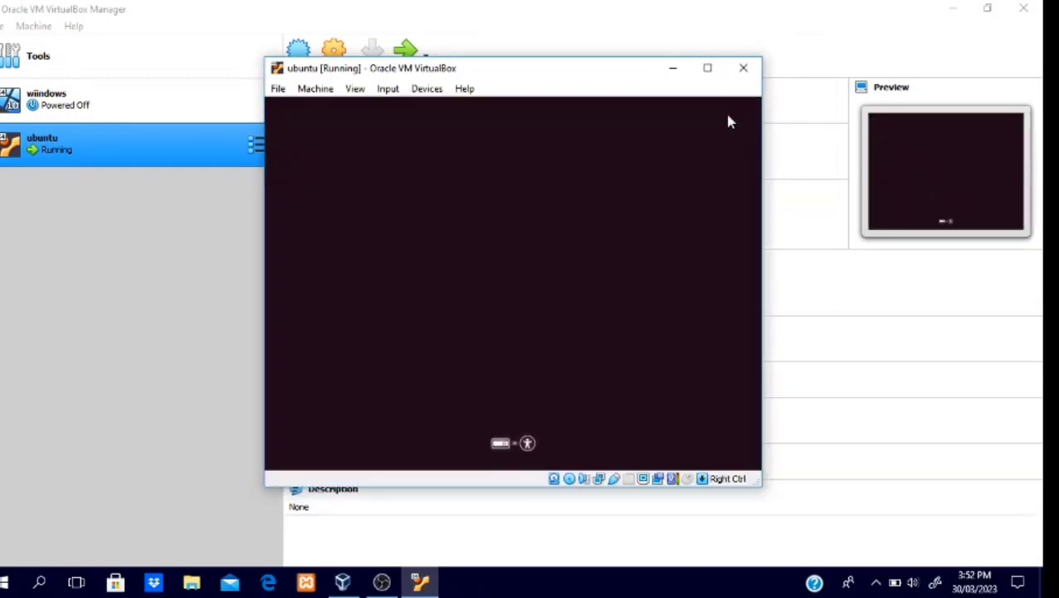
Step: Maximize the ubuntu machine's window, start the Ubuntu installation in English, and accept the English (US) keyboard layout
left_click(707, 67)
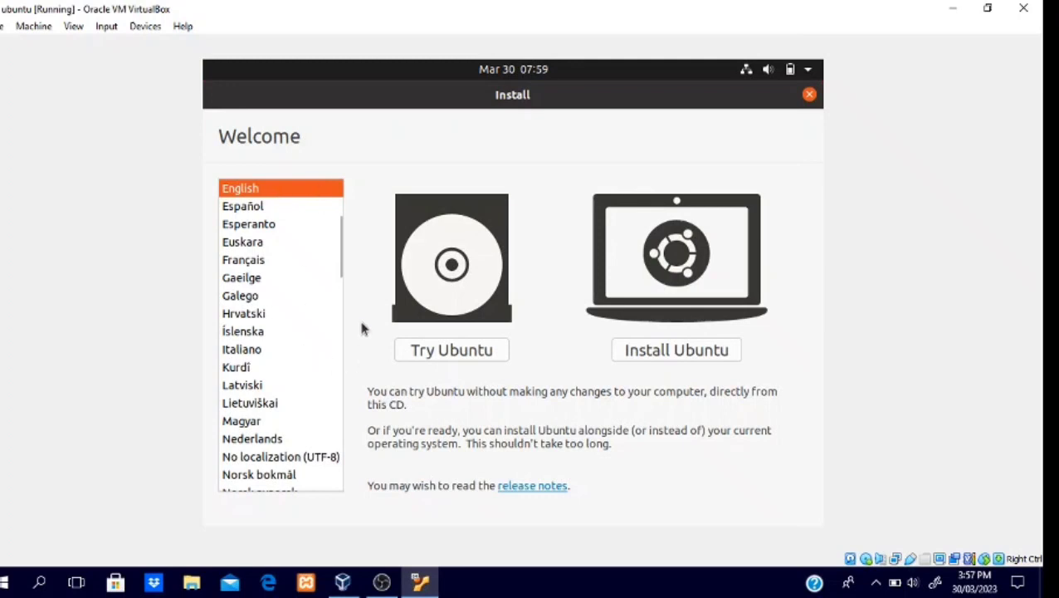
left_click(679, 352)
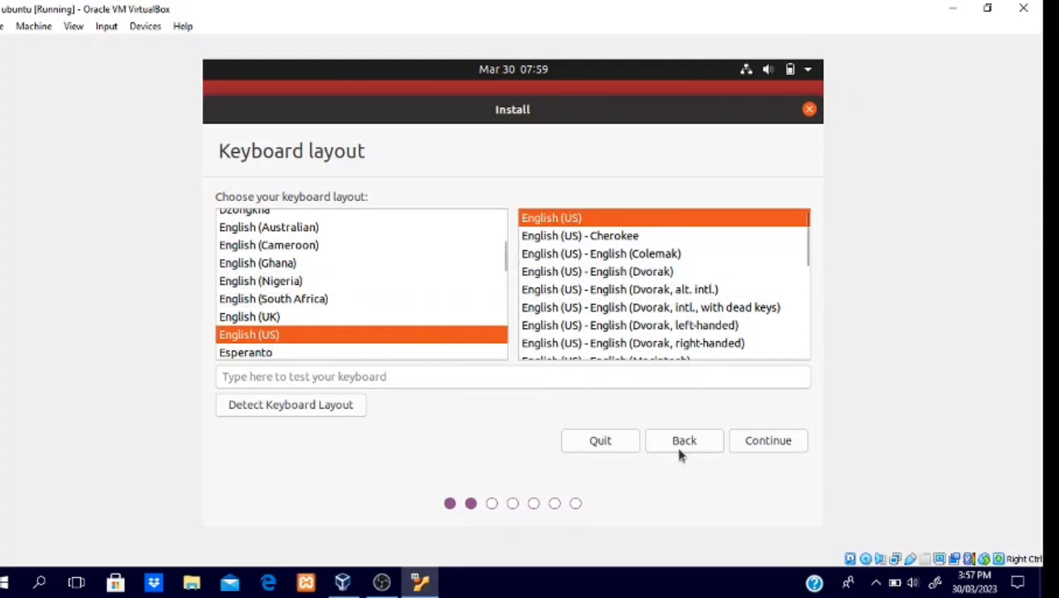
left_click(771, 447)
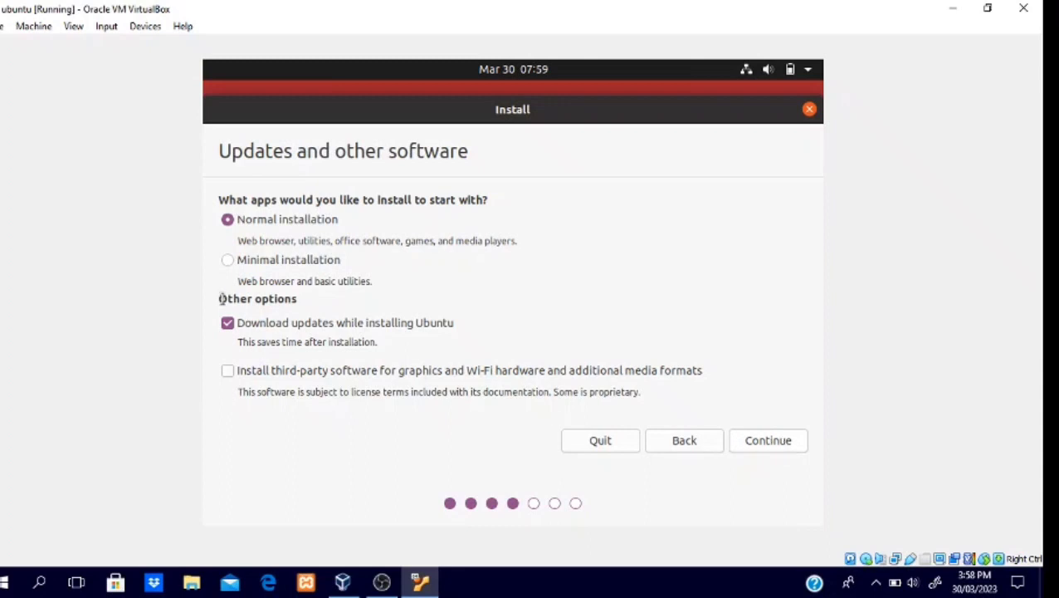
Step: Try a normal installation without downloading updates, using the Something else installation type
left_click(227, 324)
left_click(772, 444)
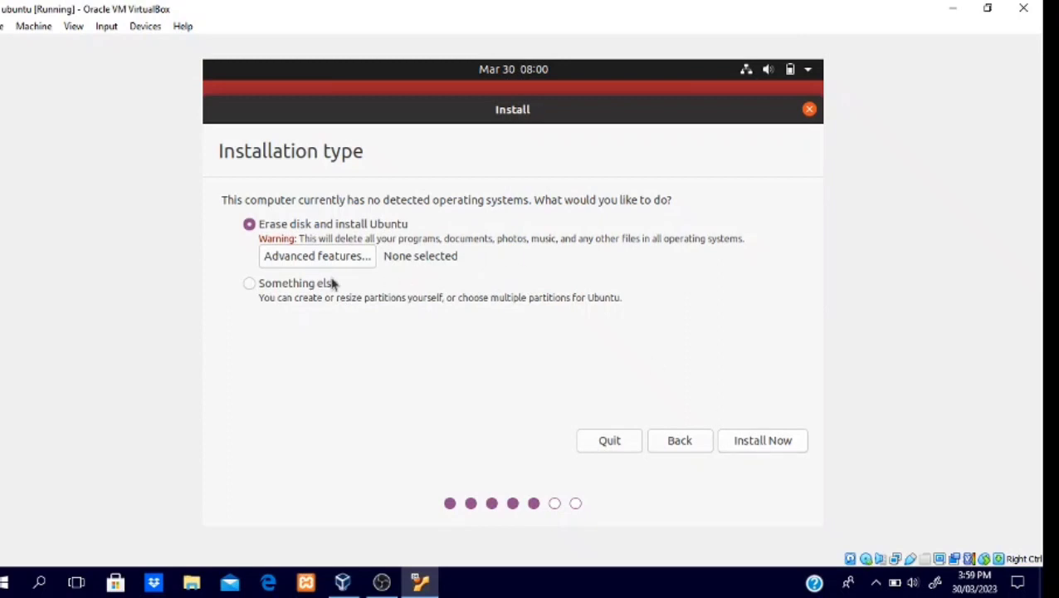
left_click(284, 282)
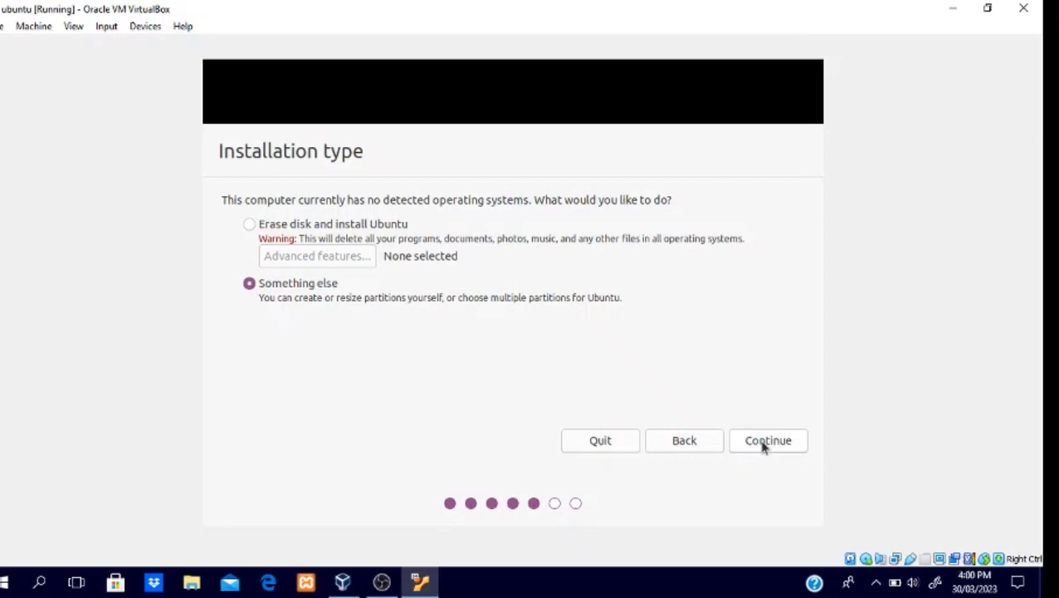
left_click(769, 449)
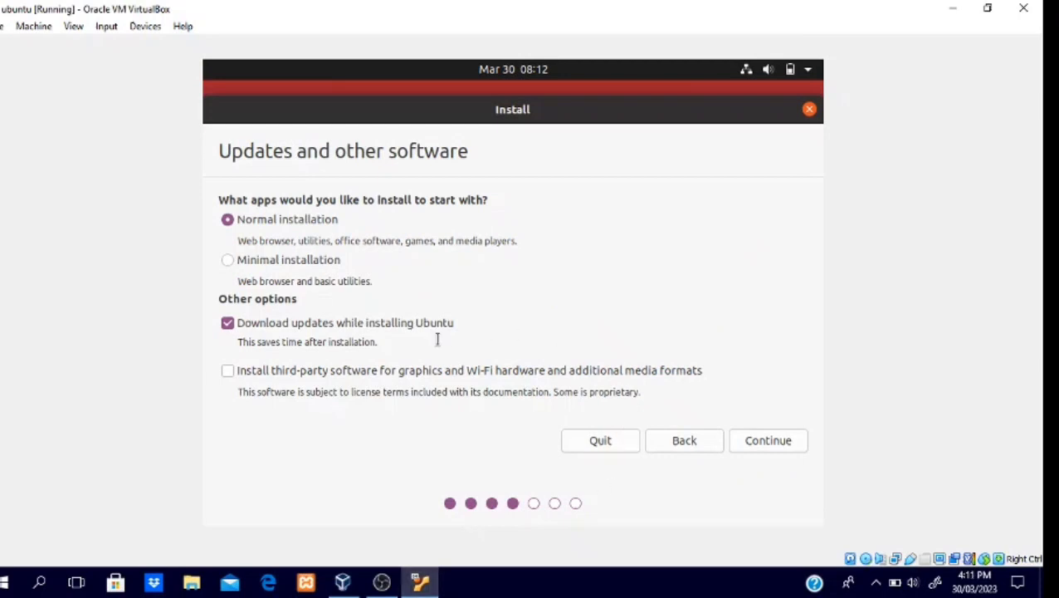
Step: Include third-party software in the normal installation, use Erase disk and install Ubuntu, and confirm writing the changes to the disk
left_click(228, 370)
left_click(780, 444)
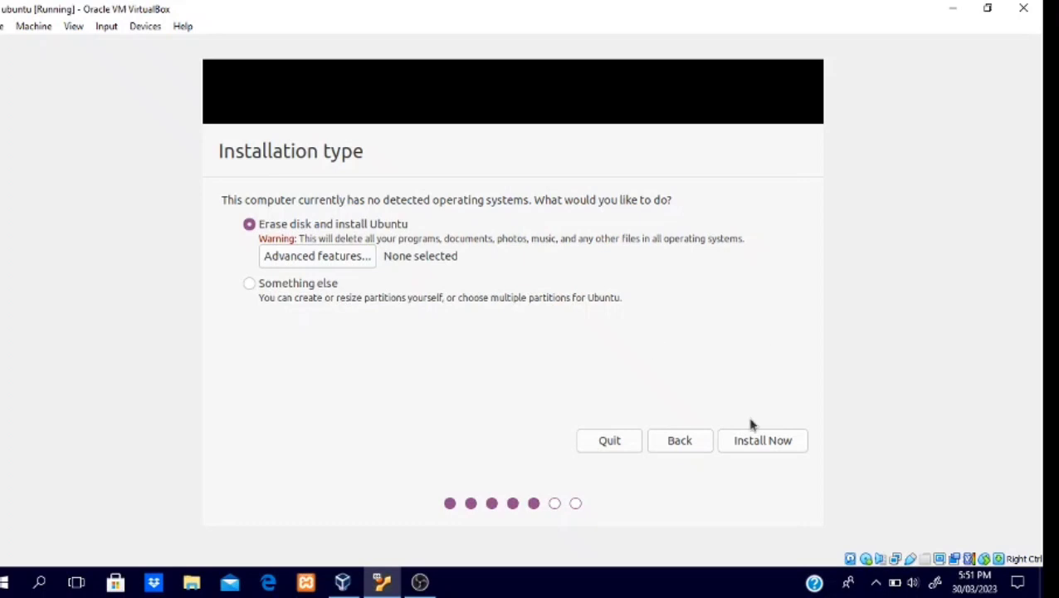
left_click(758, 442)
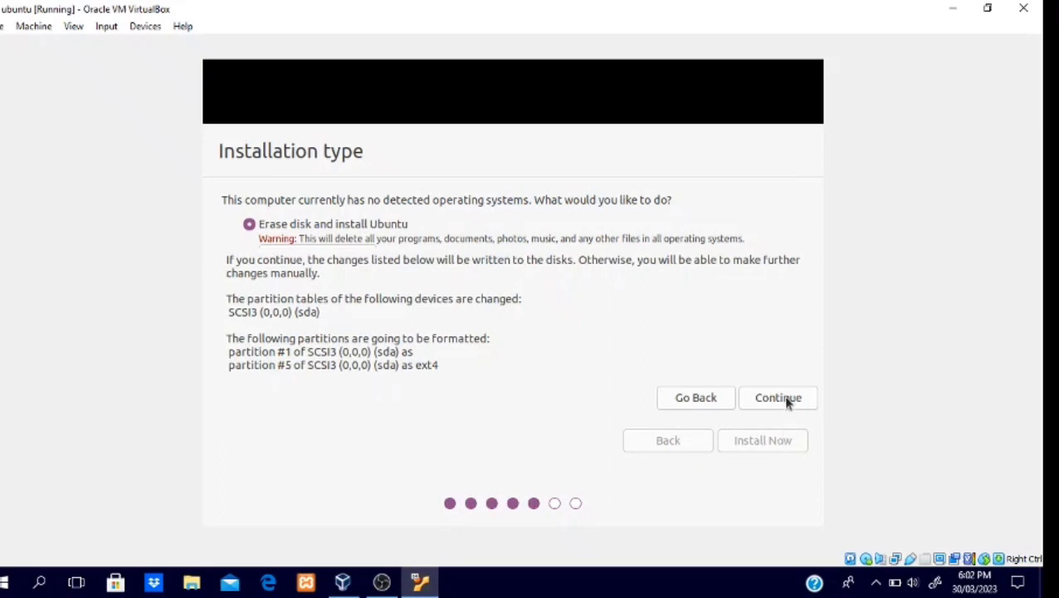
left_click(788, 398)
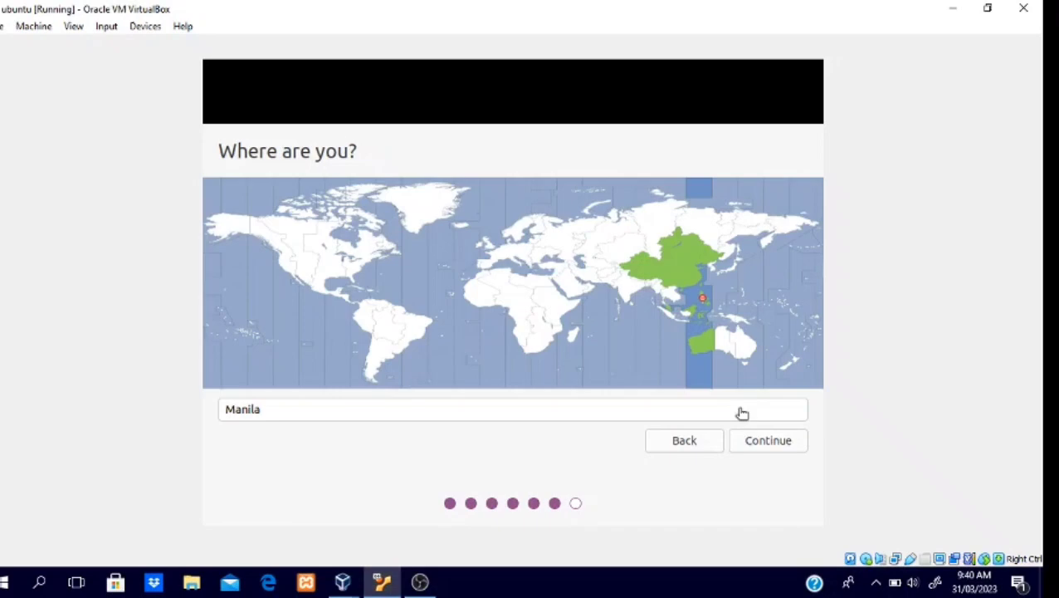
Step: Accept Manila as the location and enter the user's full name for the new Ubuntu account
left_click(766, 447)
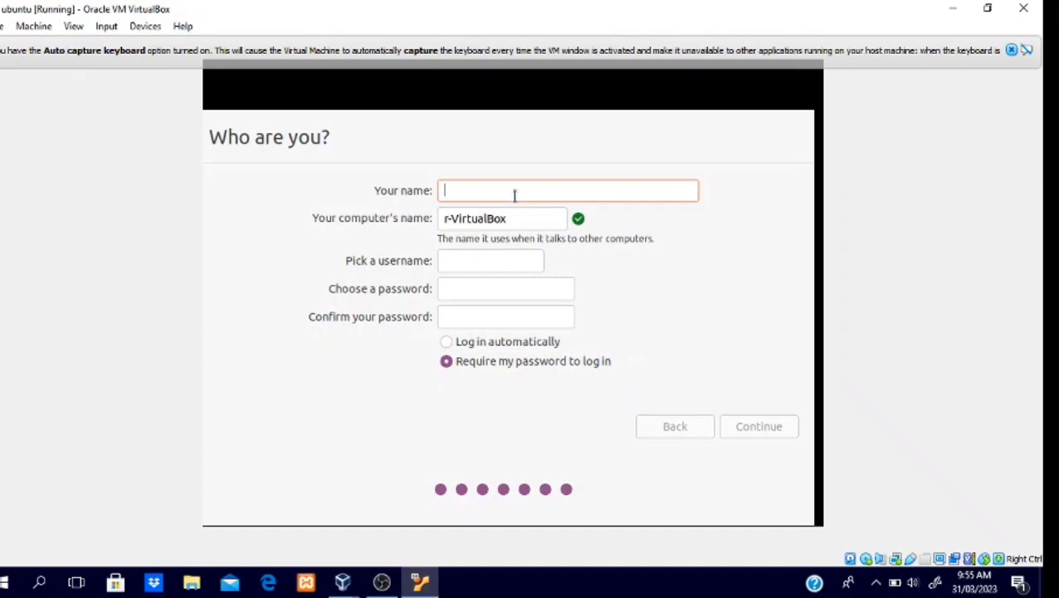
type("r")
key("BackSpace")
type("Regie ")
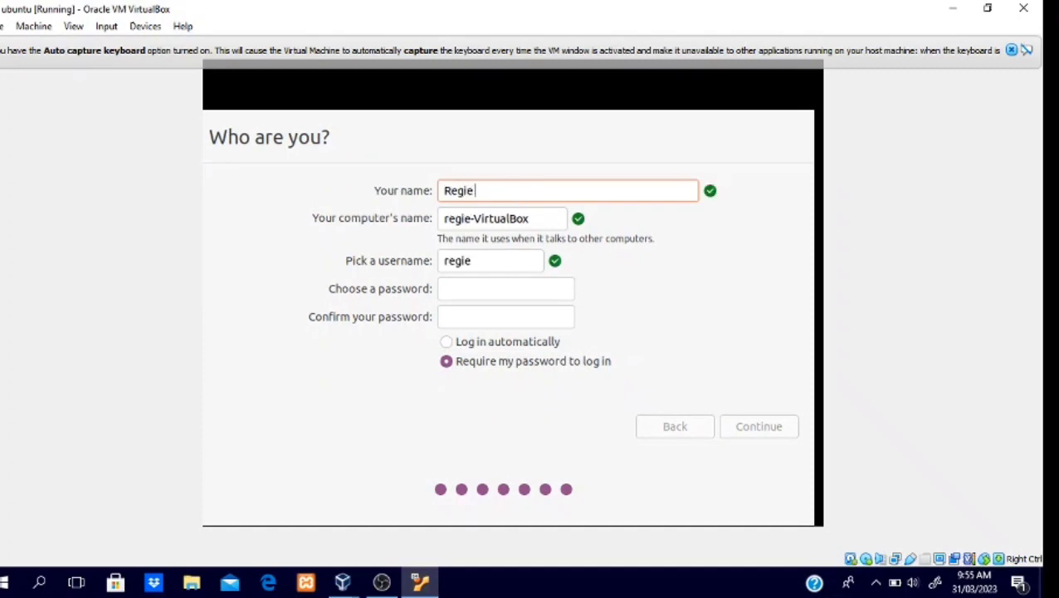
type("BAlino")
Step: Enter and confirm the account password, keep requiring it for login, and continue the installation
left_click(489, 286)
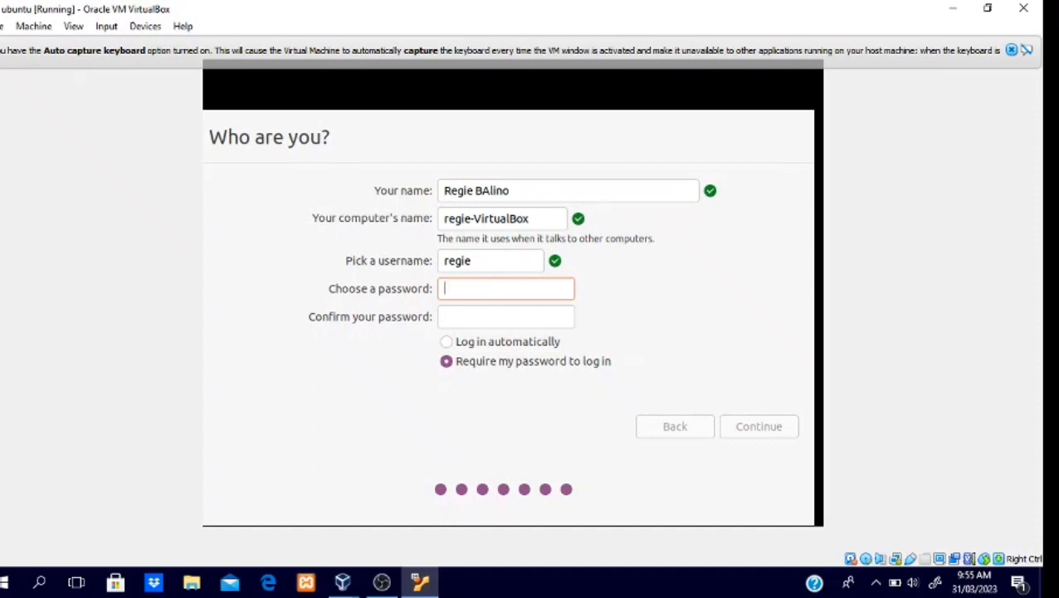
type("r")
key("BackSpace")
type("reg")
key("BackSpace")
key("BackSpace")
key("BackSpace")
type("re●●●●●●")
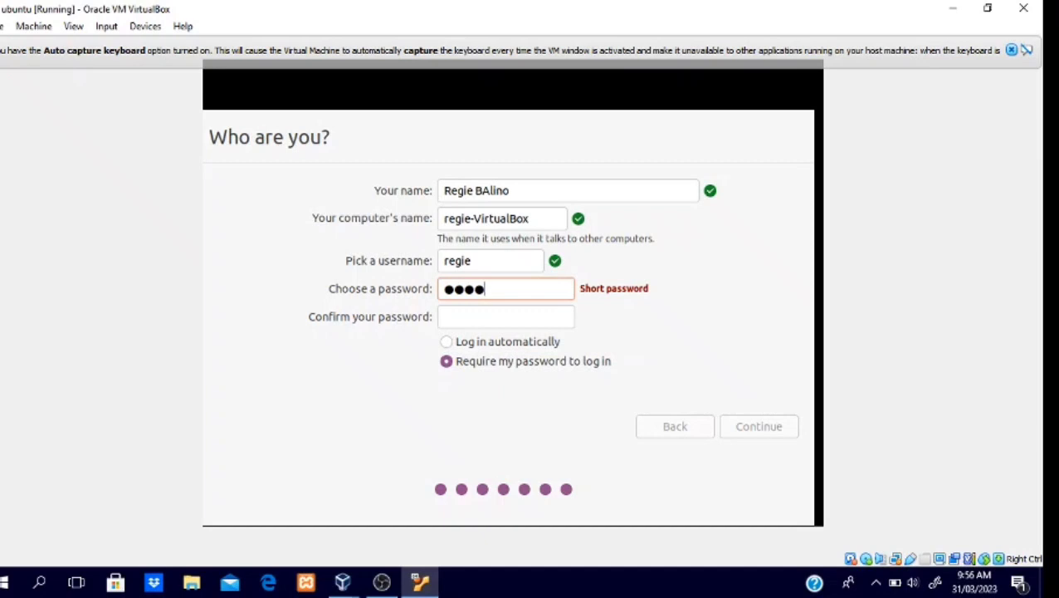
type("●")
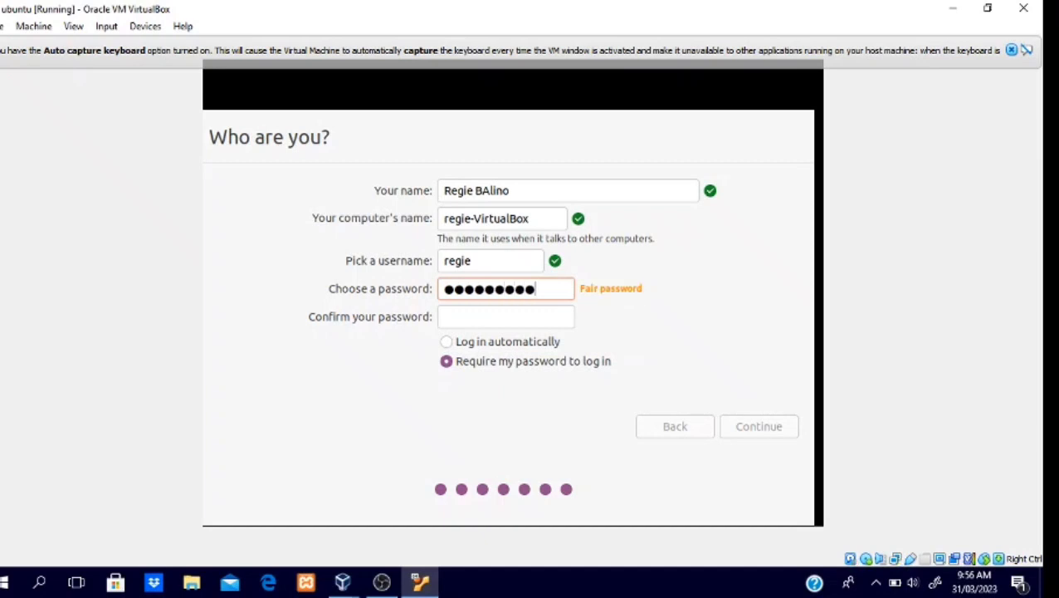
left_click(498, 315)
type("●●●●●")
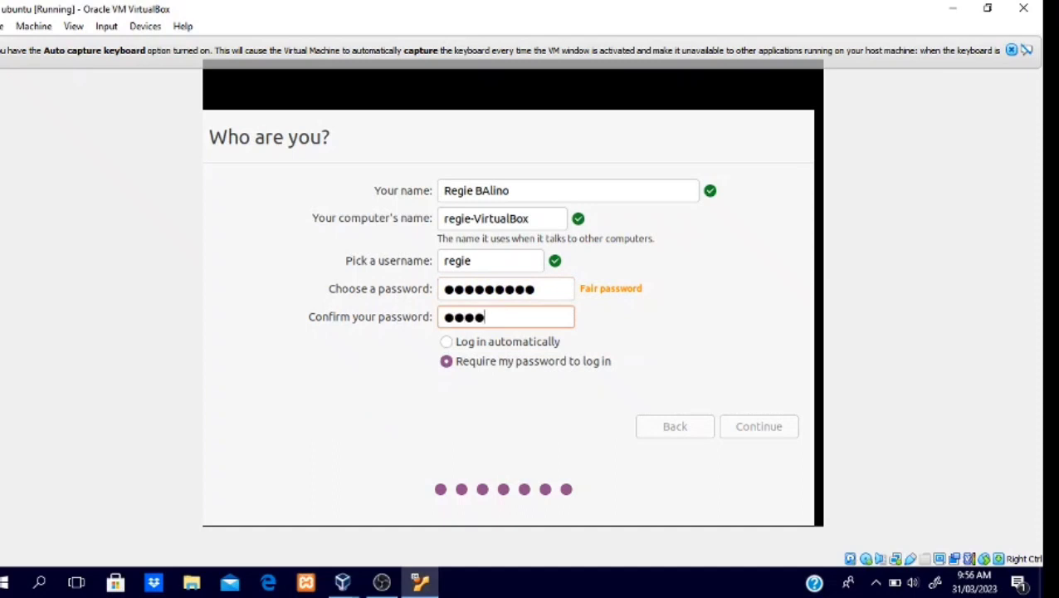
type("●●●")
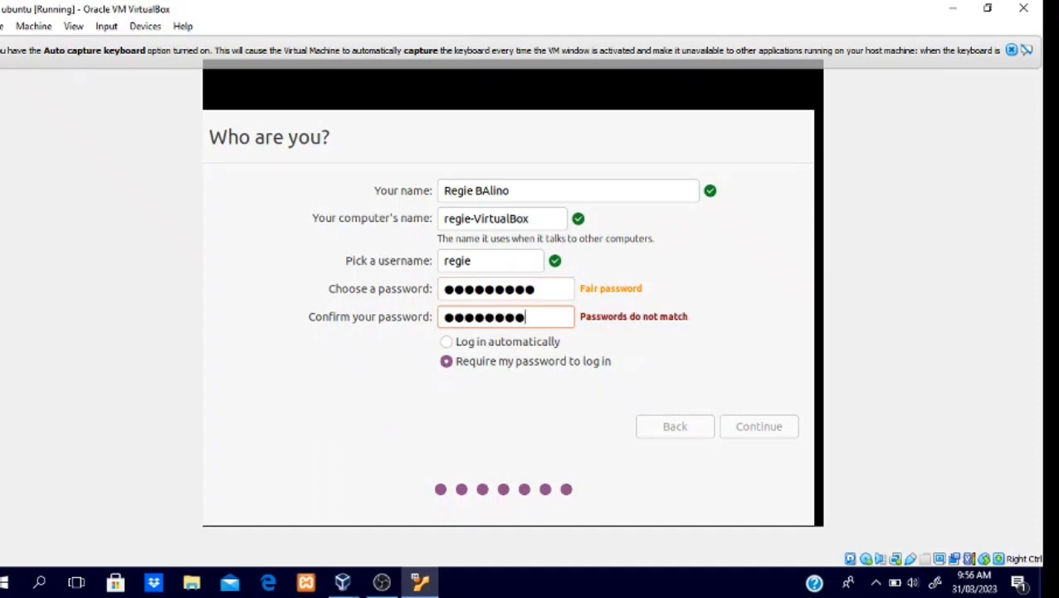
type("●")
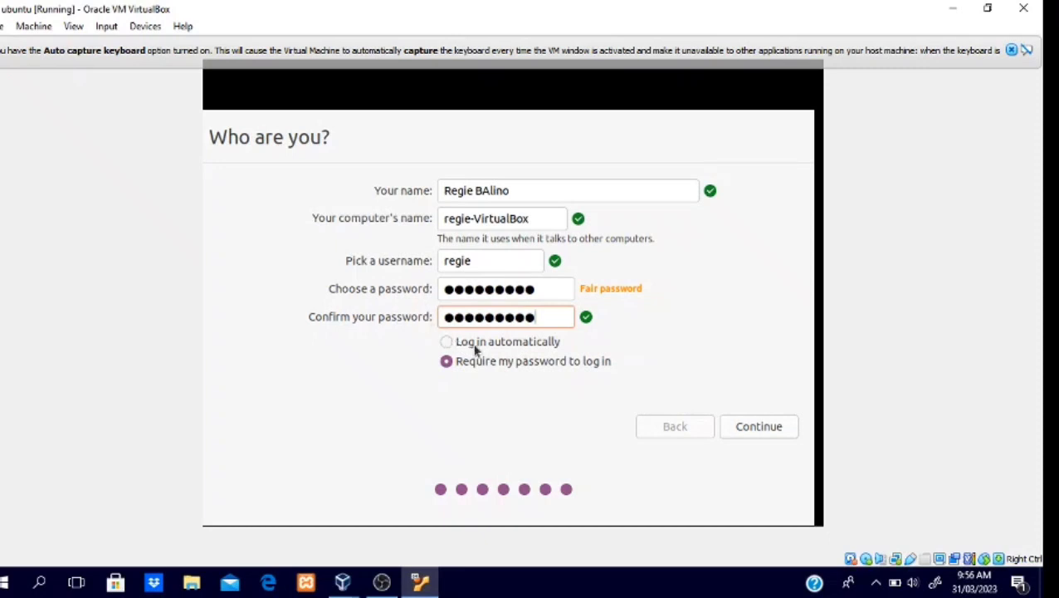
left_click(744, 431)
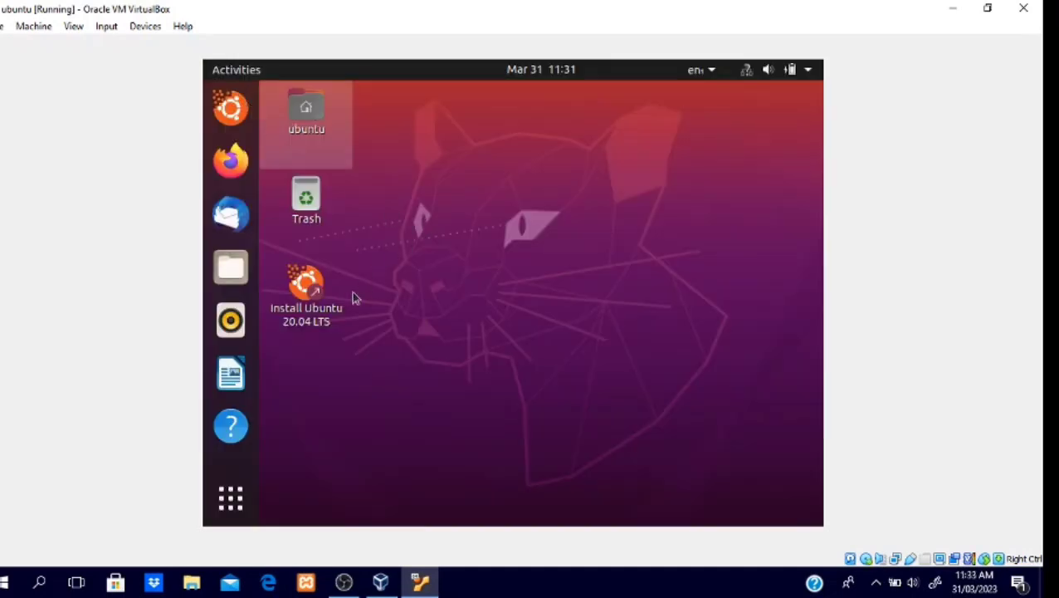
Step: Open the Ubuntu desktop's context menu and switch the virtual machine to Full-screen Mode
right_click(472, 224)
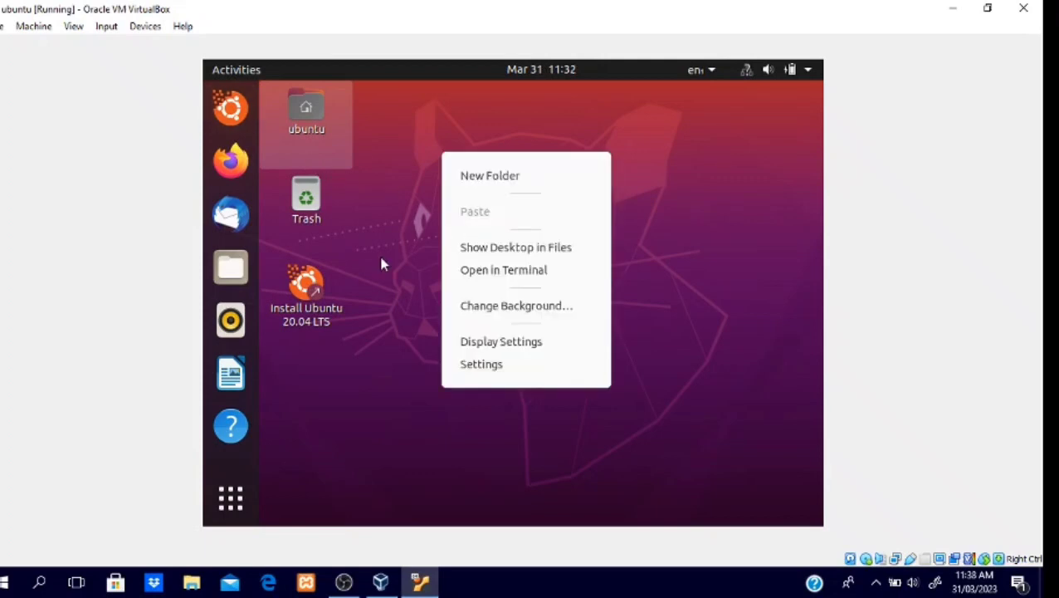
left_click(70, 30)
left_click(23, 30)
left_click(3, 26)
left_click(25, 30)
left_click(29, 30)
mouse_move(63, 30)
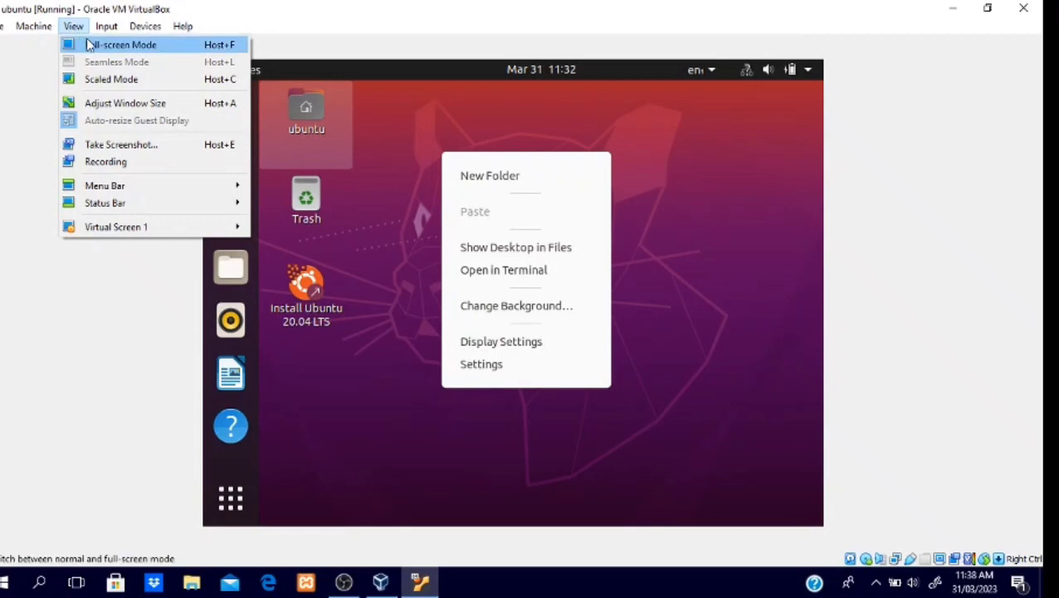
left_click(88, 43)
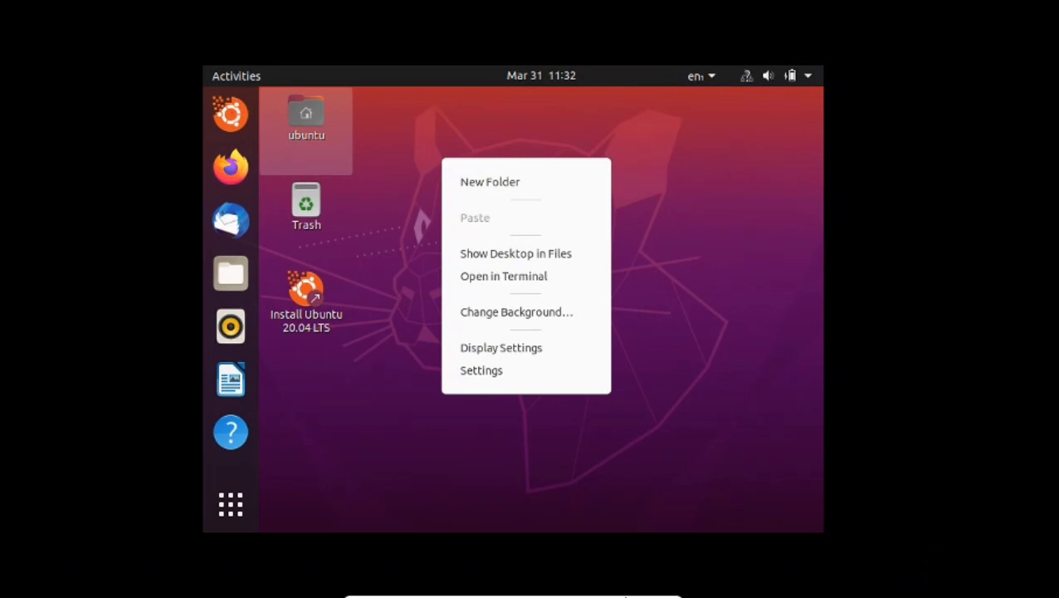
mouse_move(625, 596)
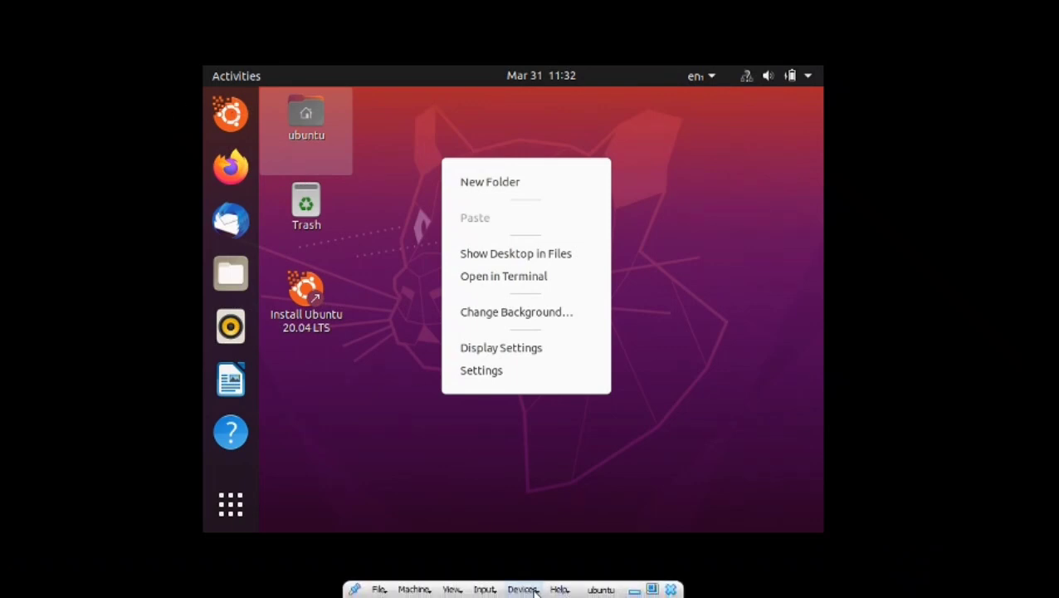
left_click(450, 589)
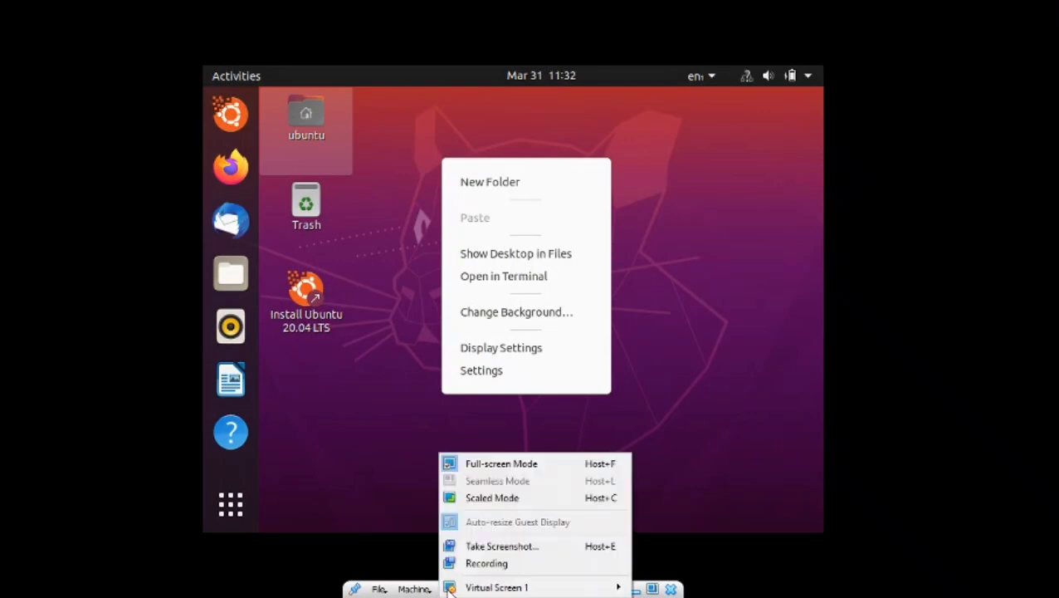
left_click(428, 596)
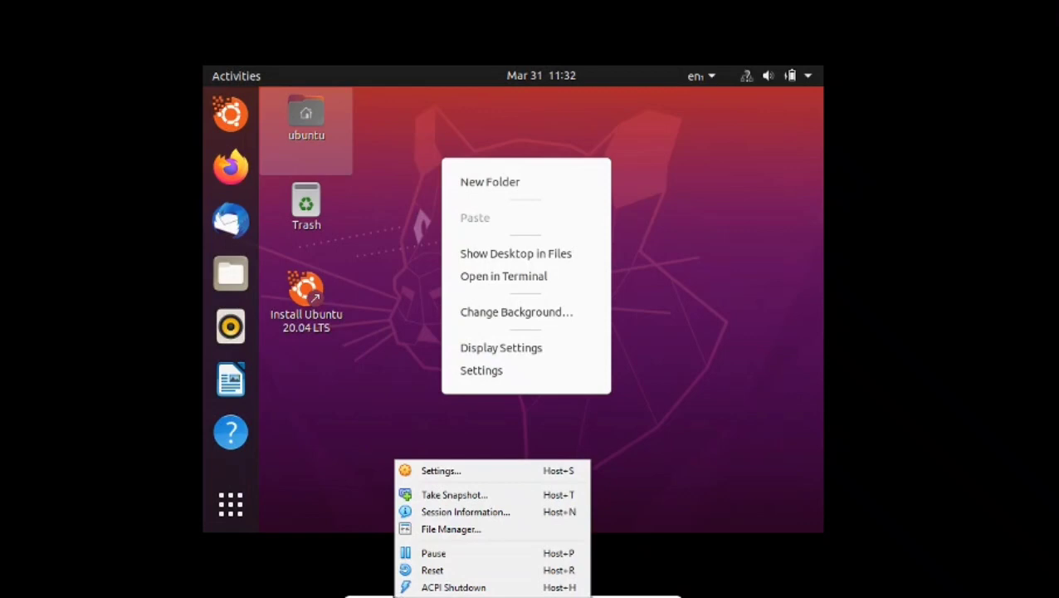
left_click(384, 596)
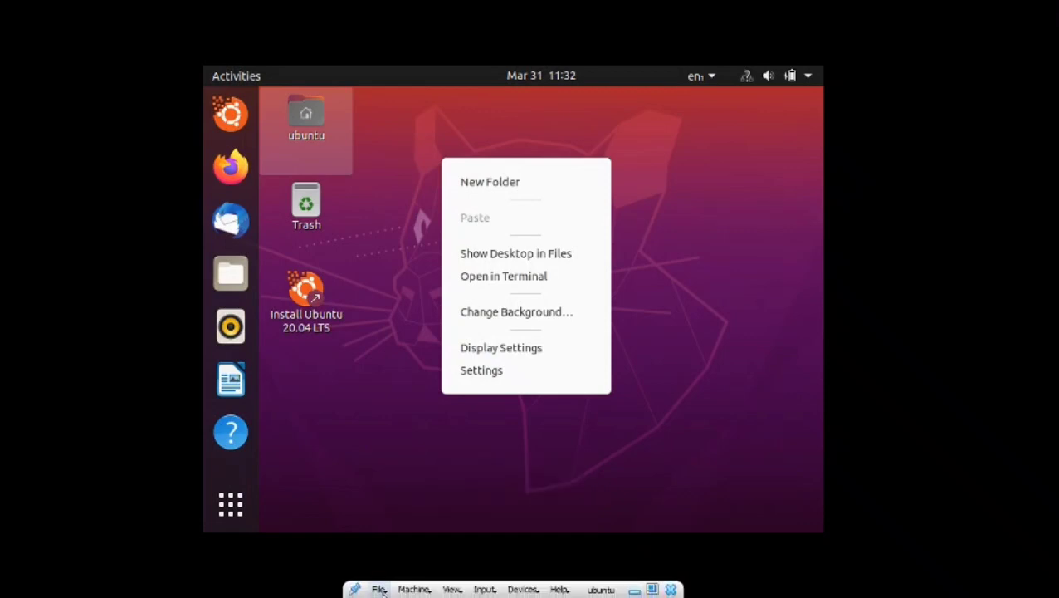
left_click(381, 590)
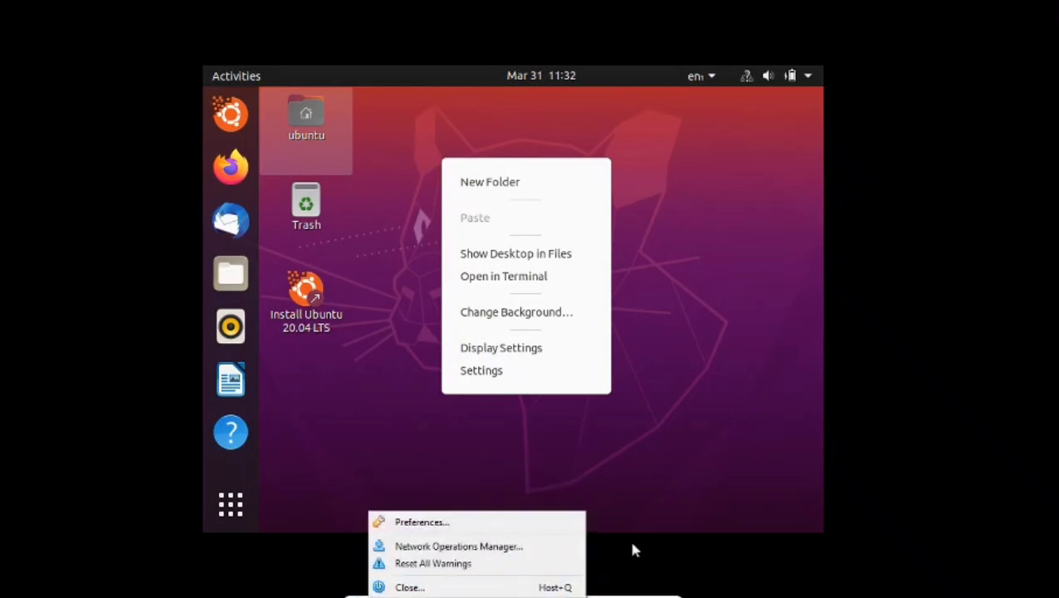
left_click(683, 483)
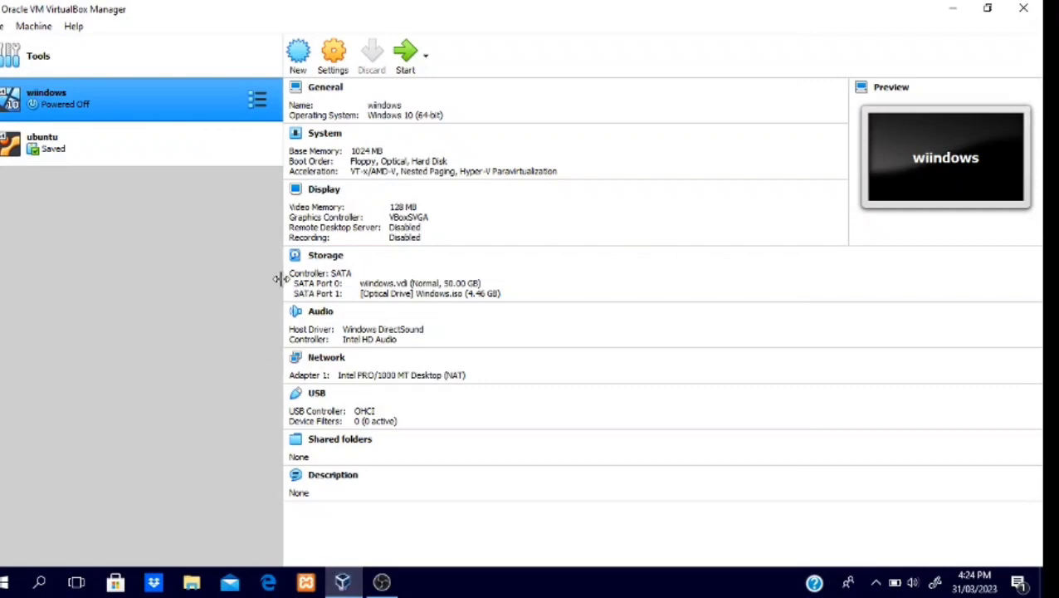
Step: Start the wiindows virtual machine, dismiss the keyboard auto-capture notice, and sign in to Windows with the account password
left_click(404, 55)
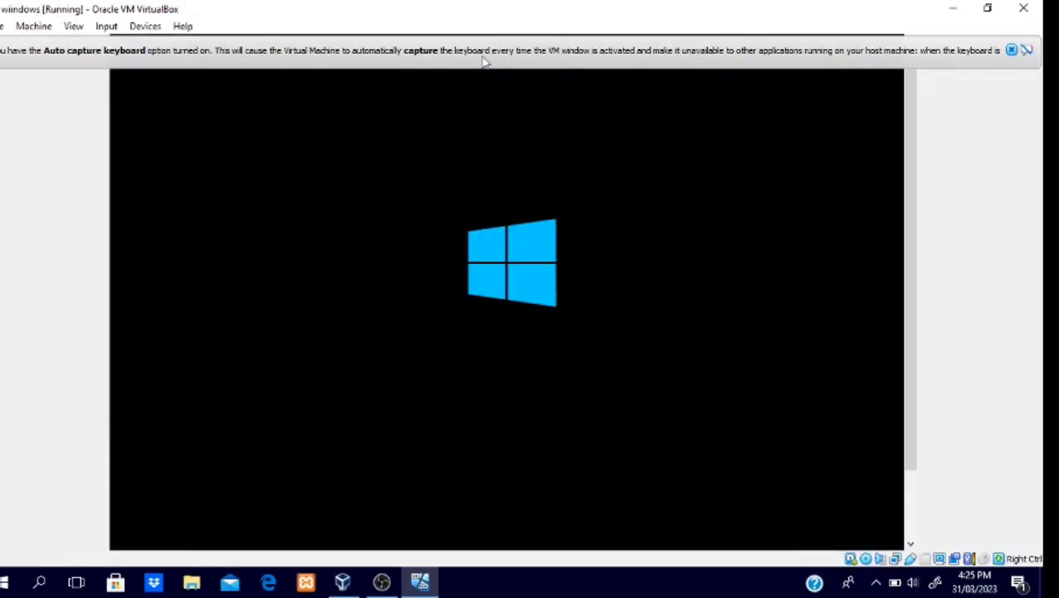
left_click(1011, 51)
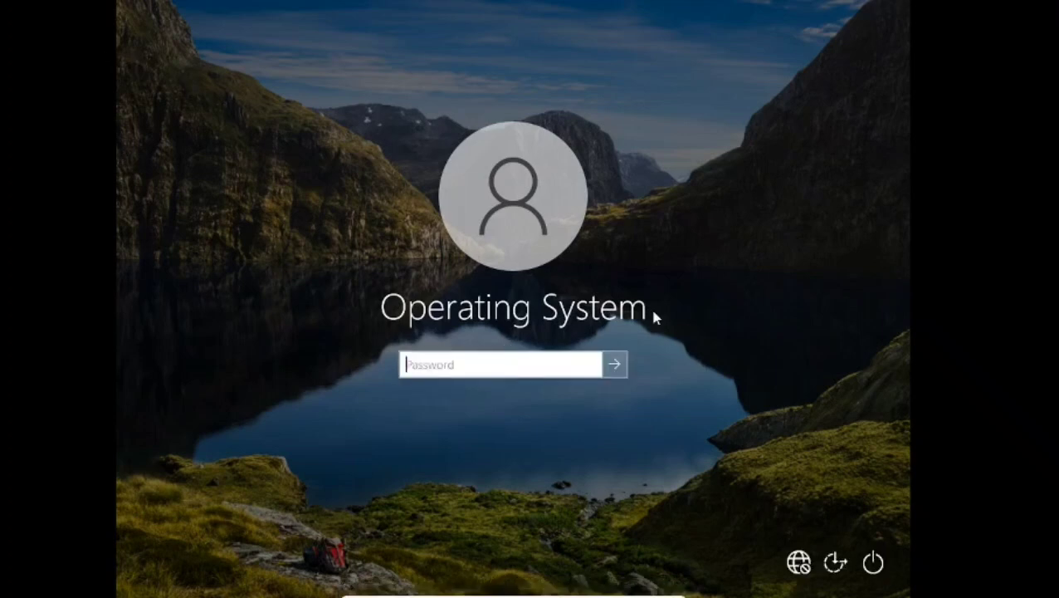
type("••••••••••")
key("Return")
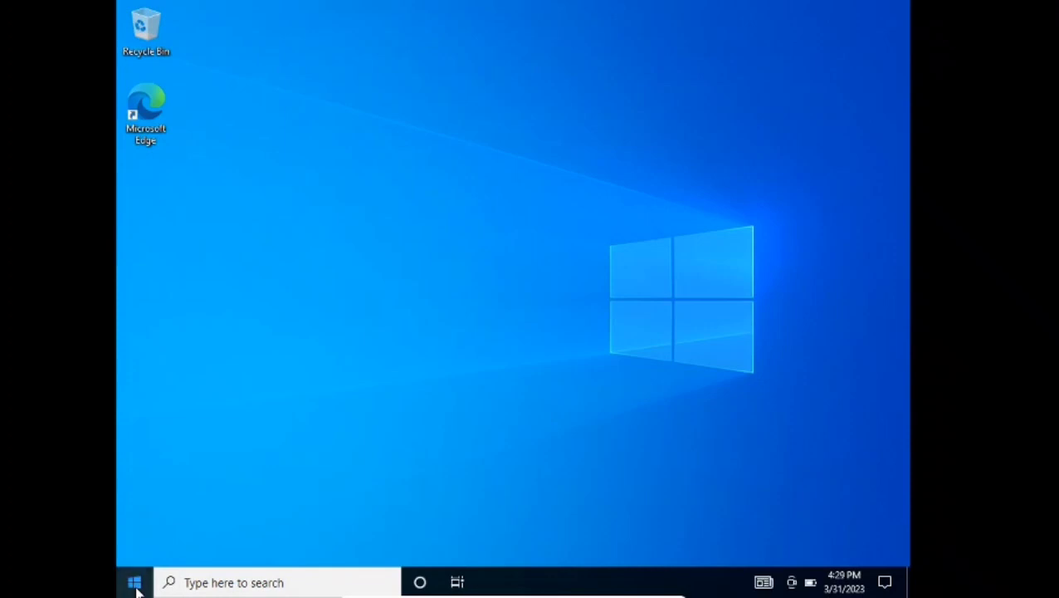
Step: Shut down Windows in the virtual machine
left_click(136, 585)
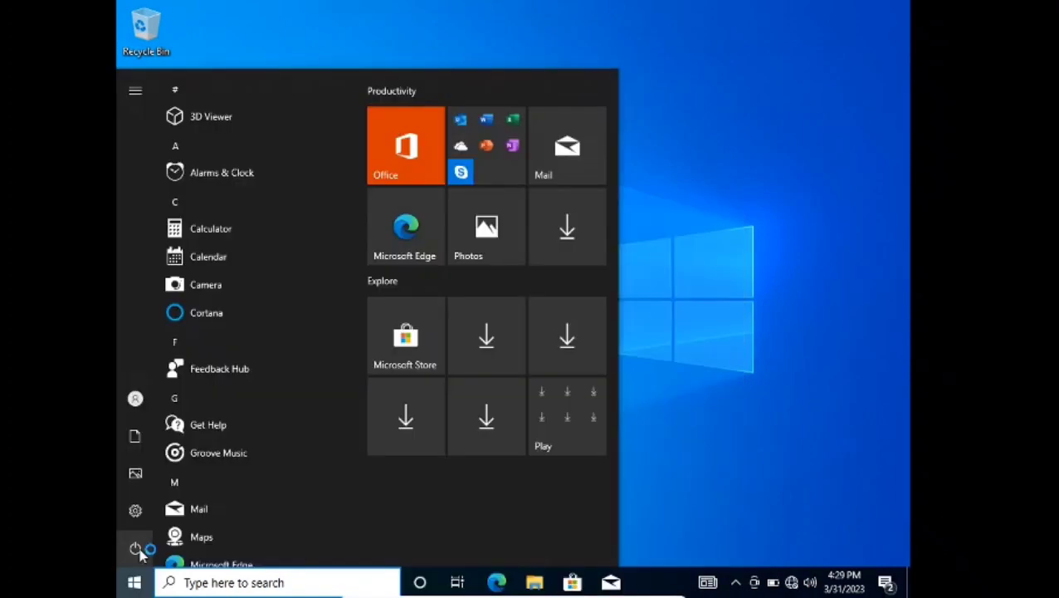
left_click(137, 550)
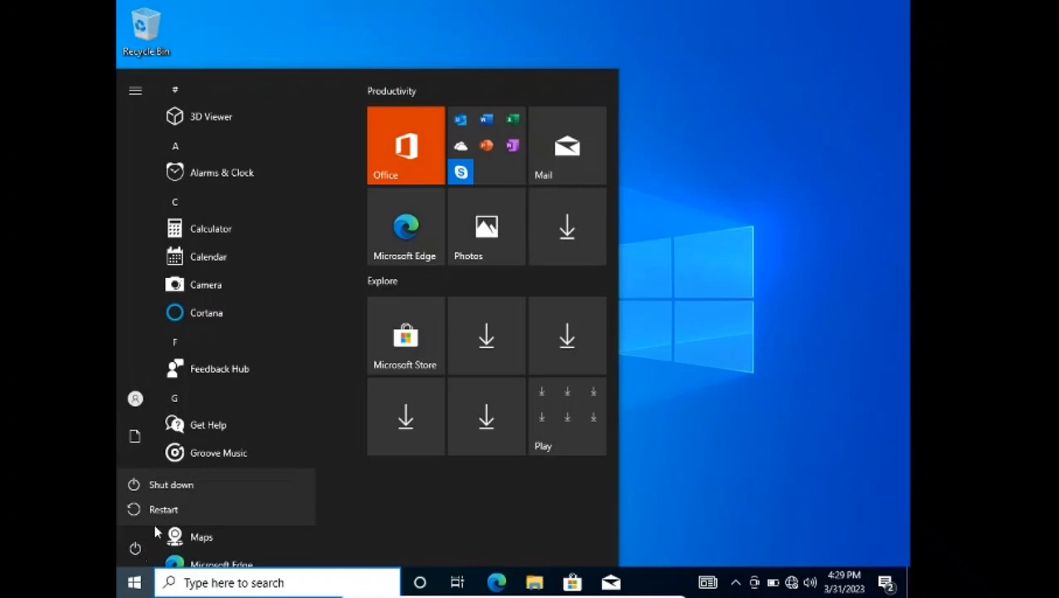
left_click(186, 493)
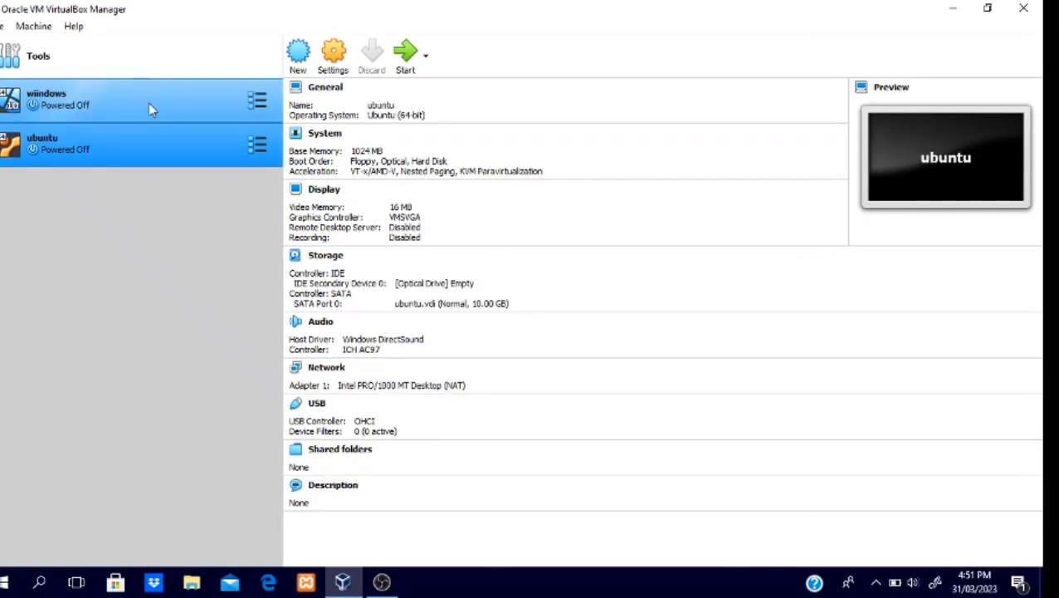
left_click(149, 108)
left_click(151, 138)
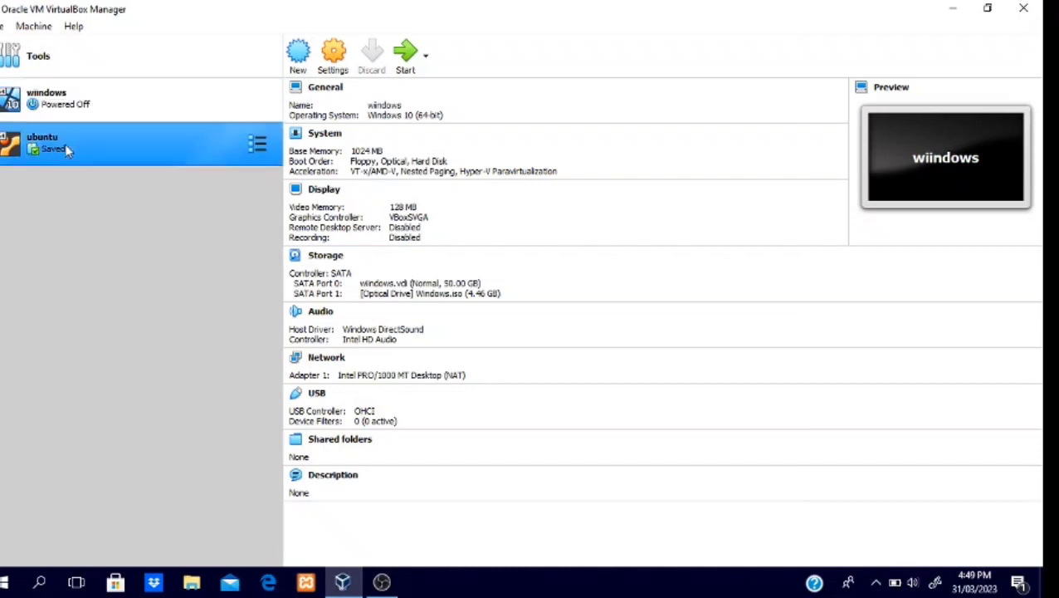
left_click(65, 142)
left_click(78, 109)
left_click(82, 138)
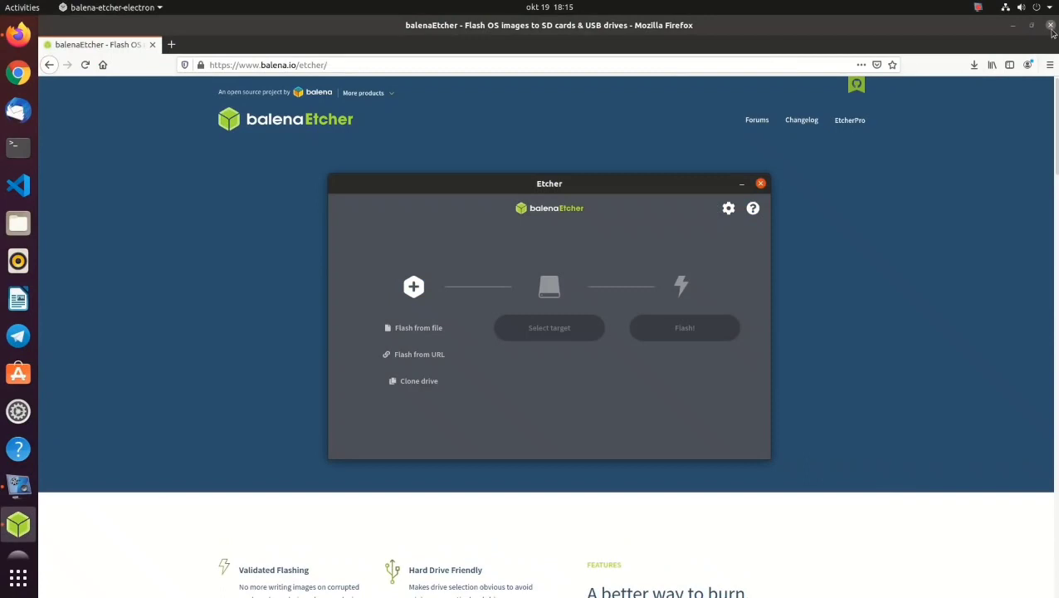
left_click(1051, 26)
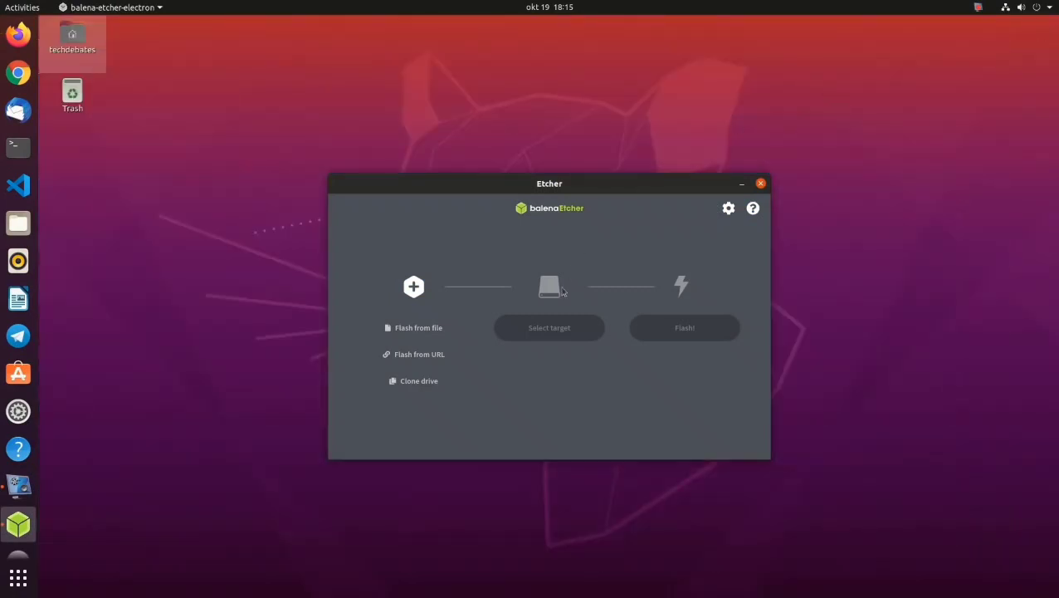
Step: In balenaEtcher, choose to flash from a file and browse to the Downloads folder
left_click(438, 335)
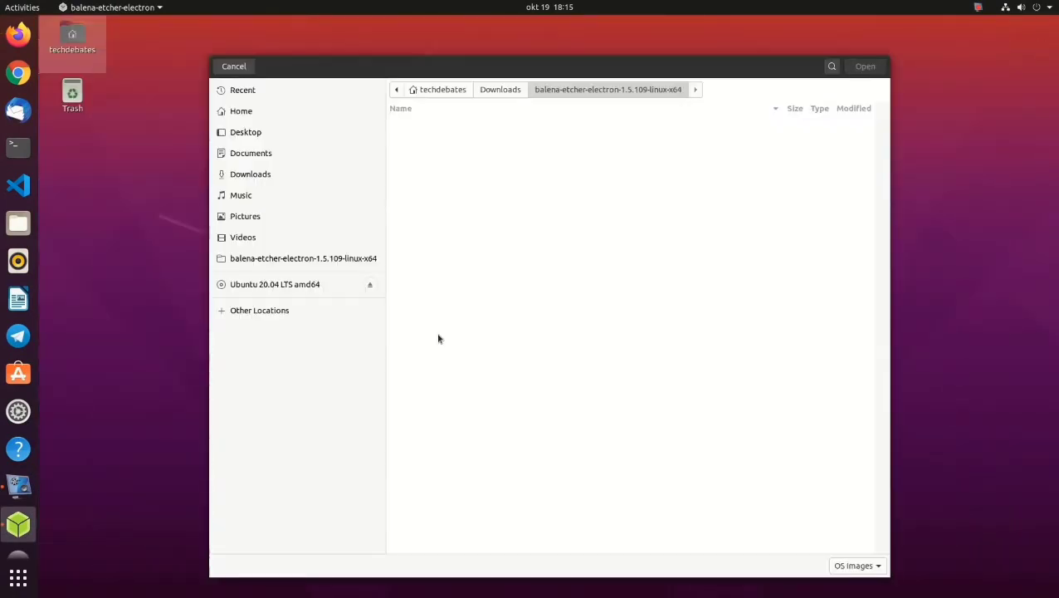
left_click(498, 91)
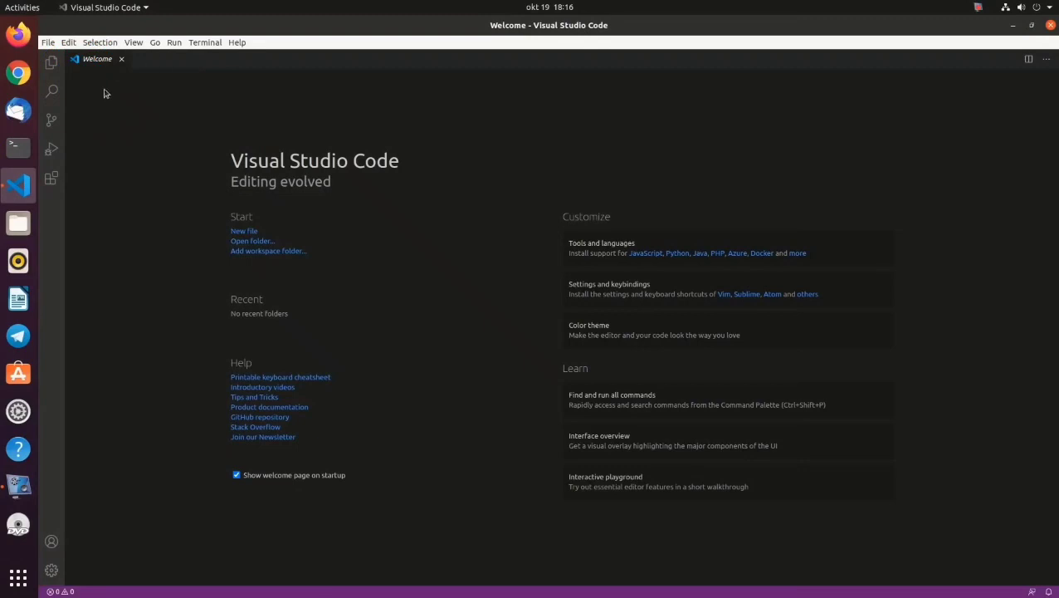
Step: In Visual Studio Code, close the Welcome page and view the Python and C/C++ extensions in the marketplace
left_click(120, 60)
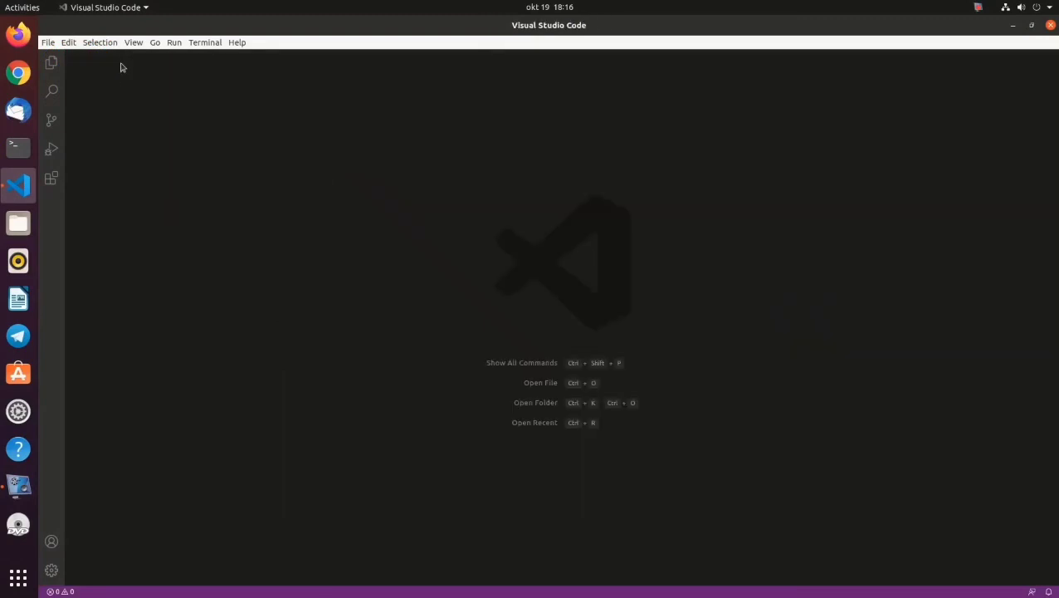
key("ctrl+shift+x")
left_click(127, 114)
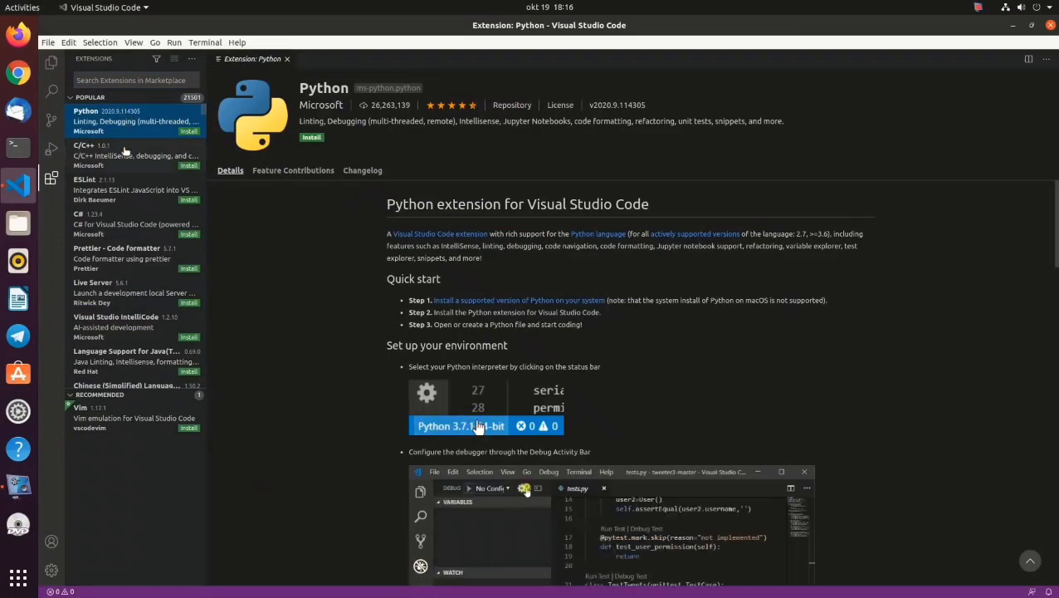
left_click(125, 151)
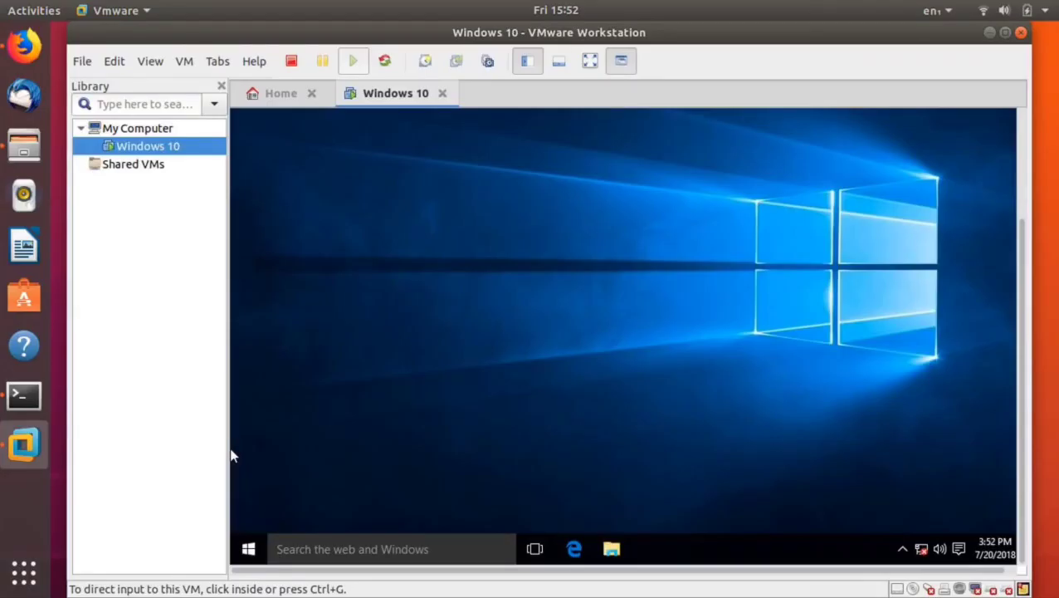